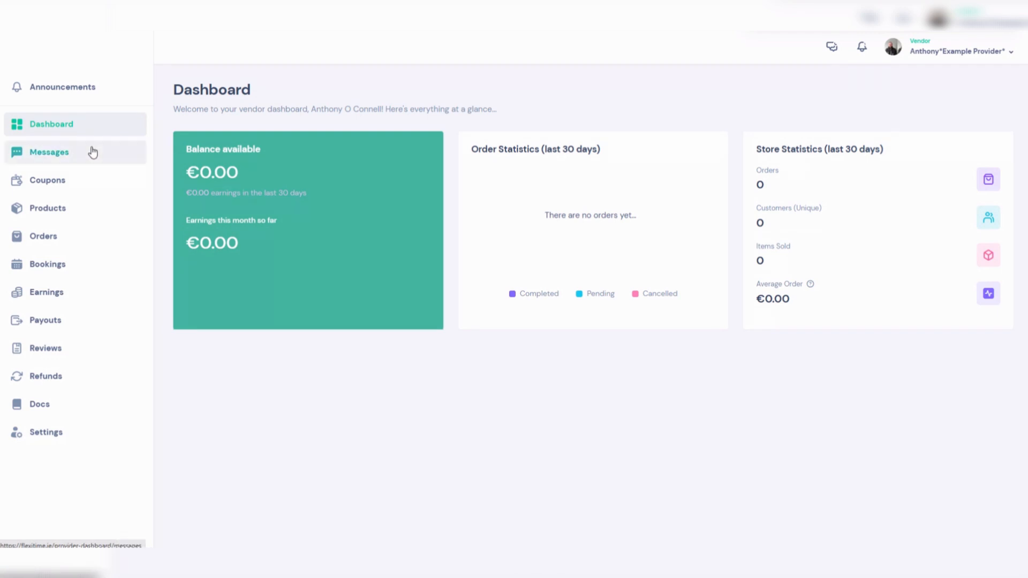
- Start a new product, make it a Bookable product and set its tax class to Reduced rate 13.5%
left_click(70, 214)
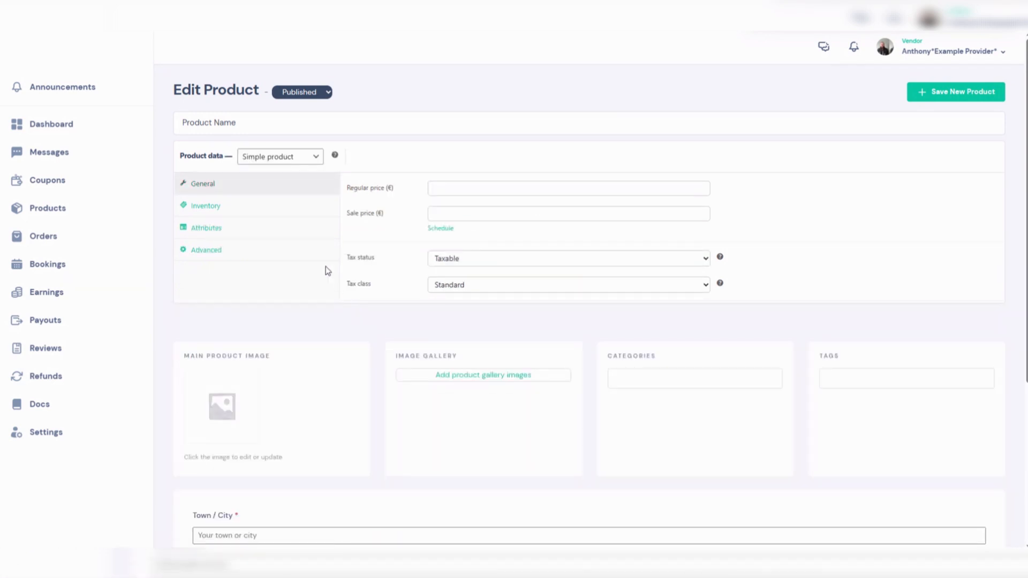
left_click(275, 164)
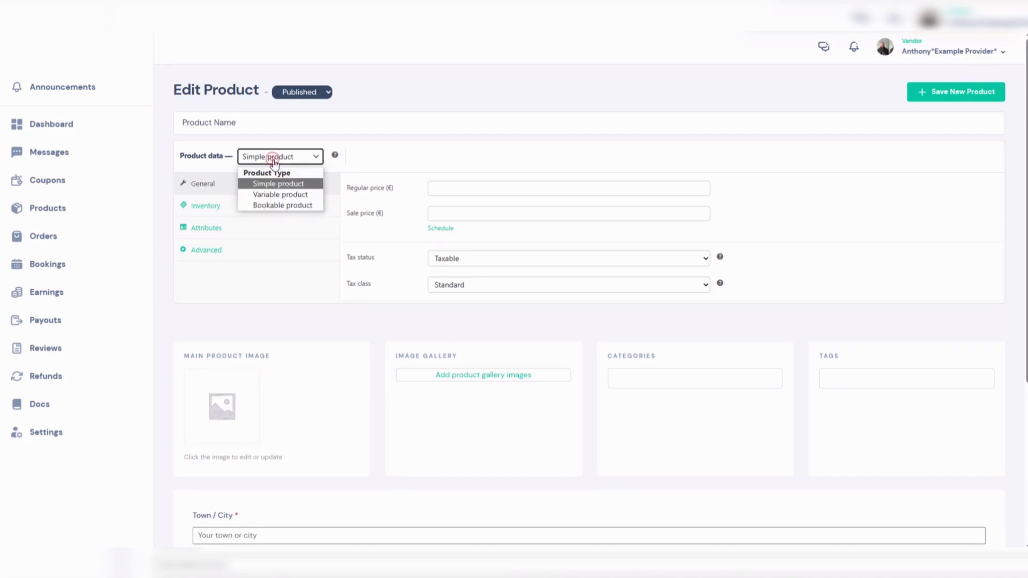
left_click(277, 207)
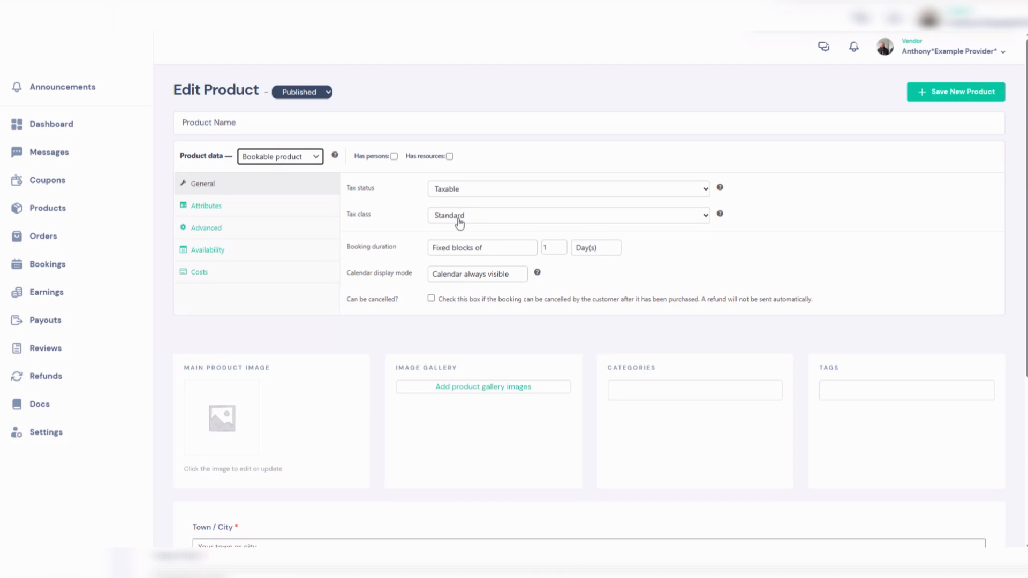
left_click(477, 215)
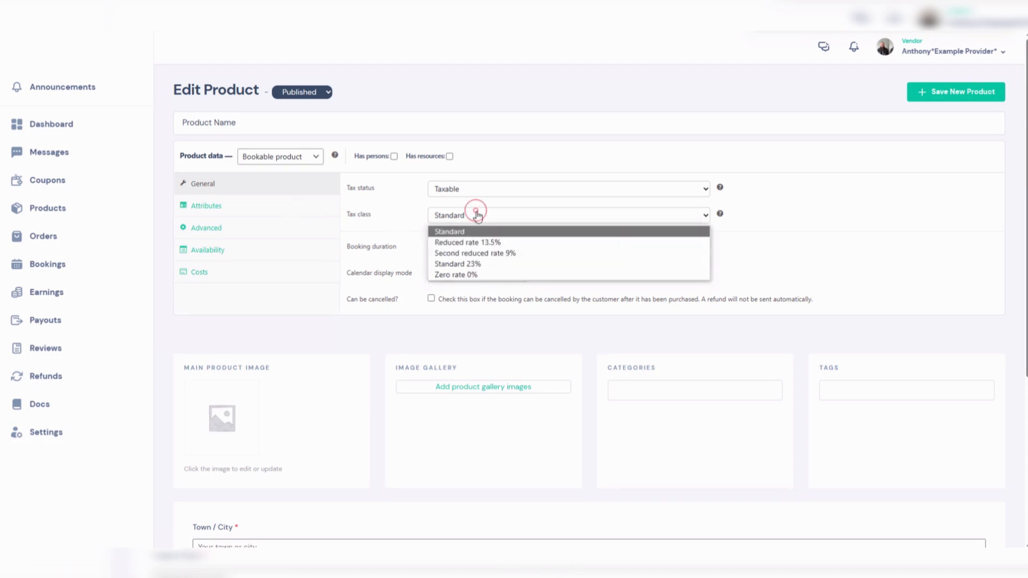
left_click(488, 243)
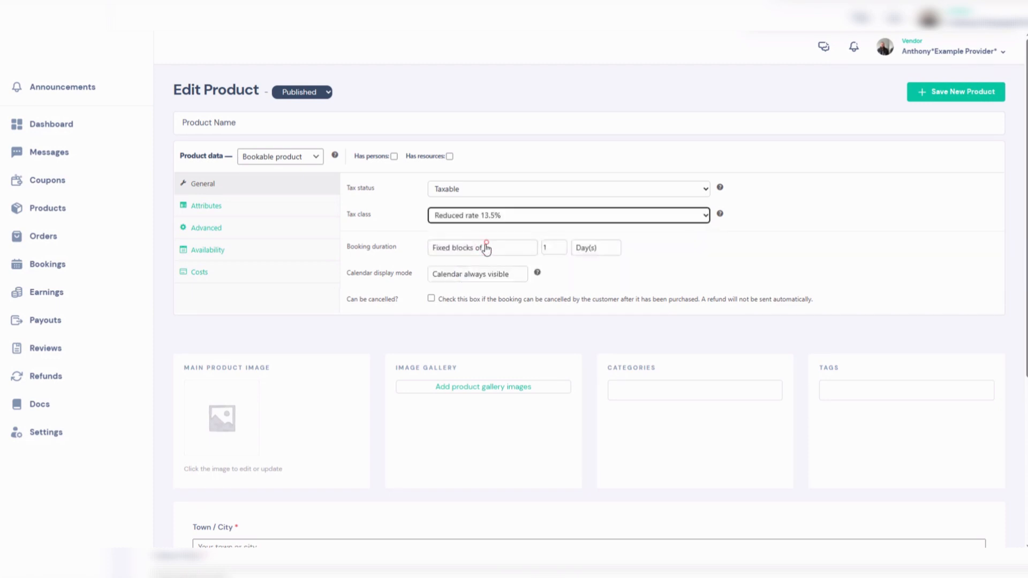
- Name the product "Dietician hour" and set the booking duration to fixed blocks of 1 hour
left_click(252, 119)
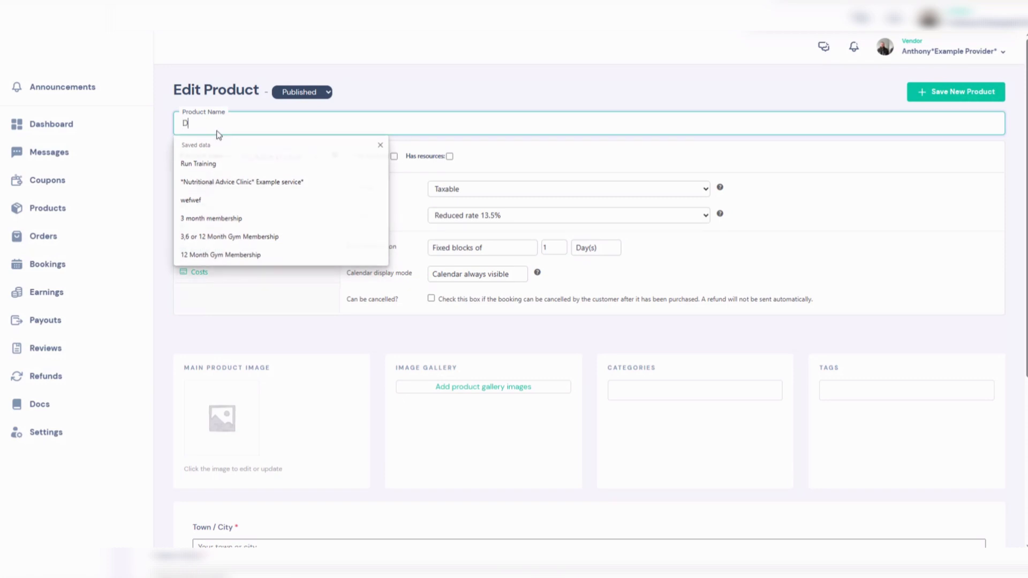
type("Dietician hour")
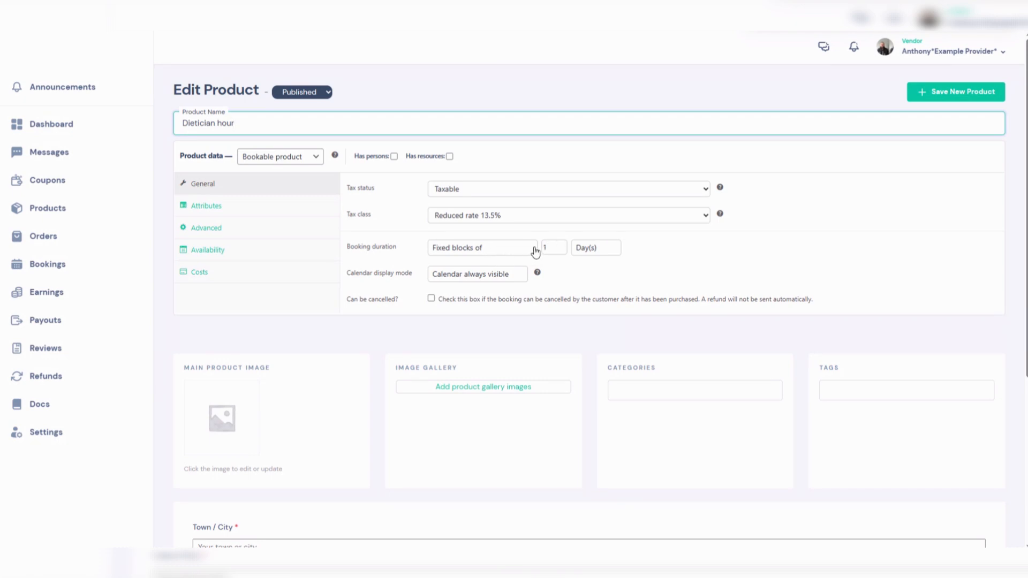
left_click(593, 252)
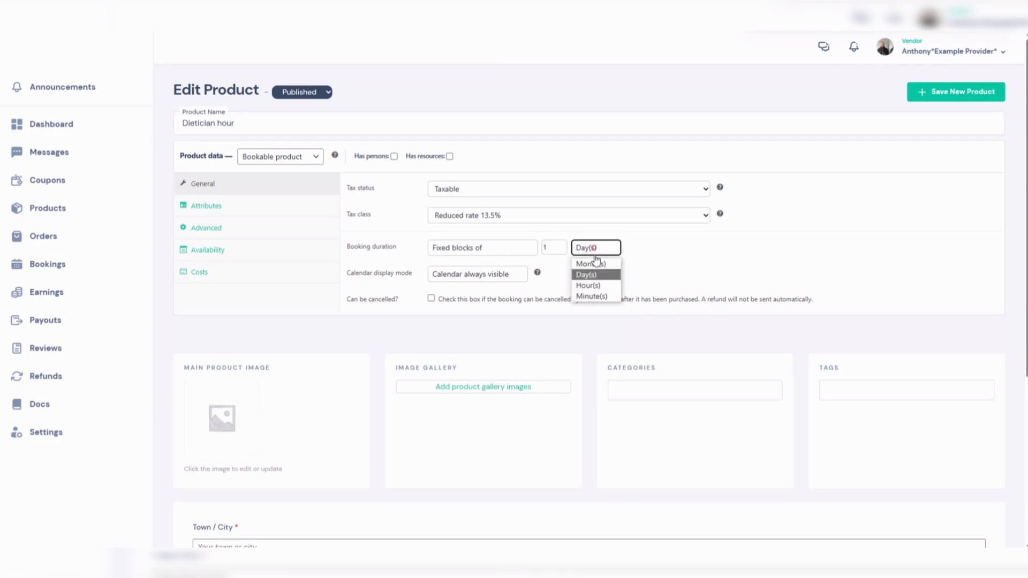
left_click(596, 287)
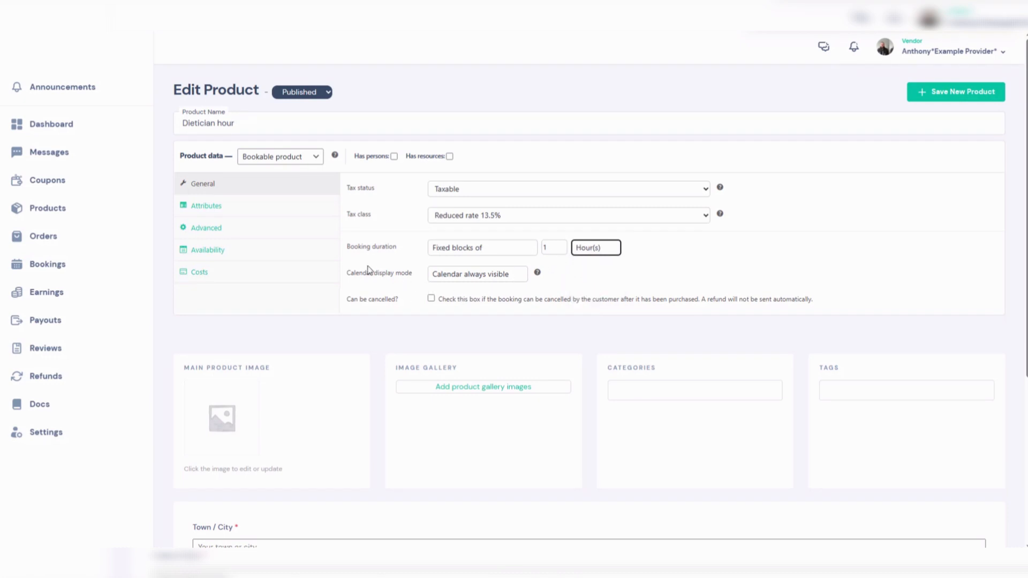
left_click(486, 280)
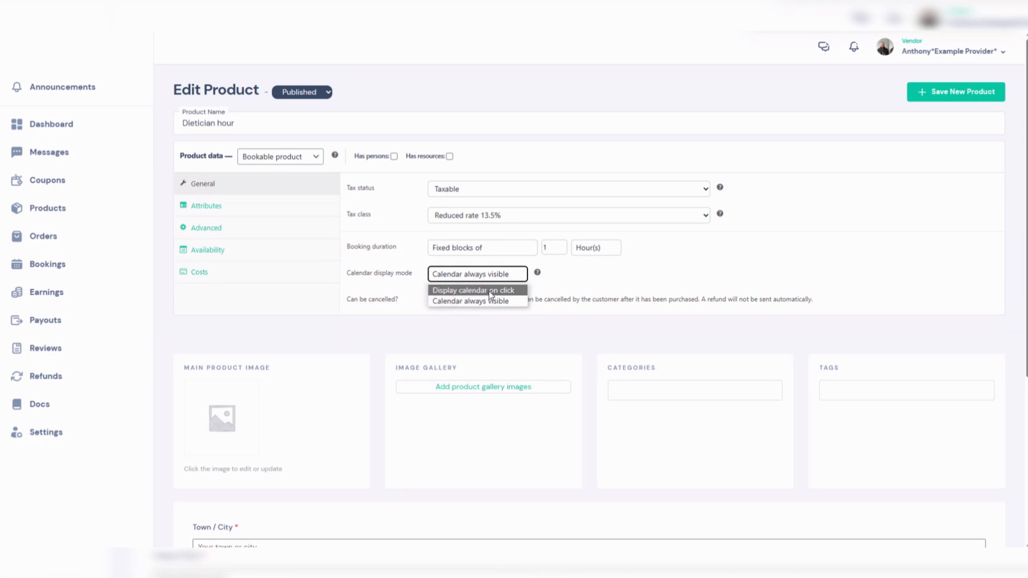
left_click(451, 278)
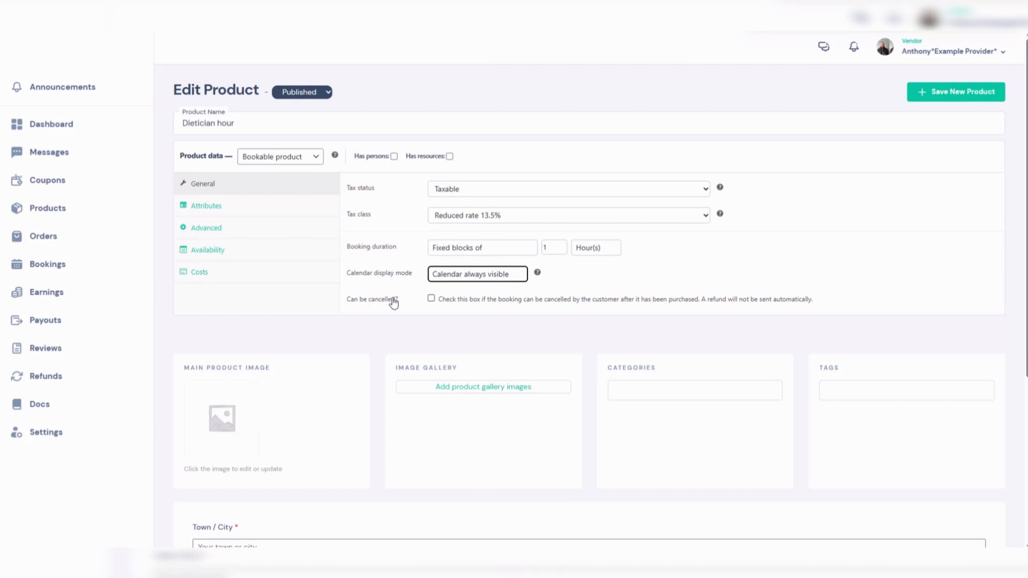
left_click(432, 299)
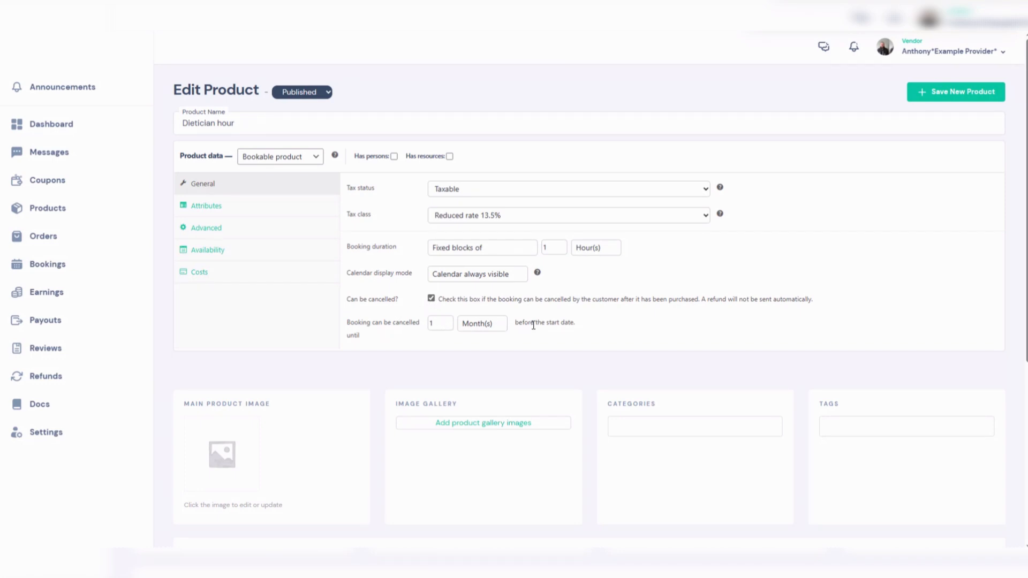
left_click(478, 325)
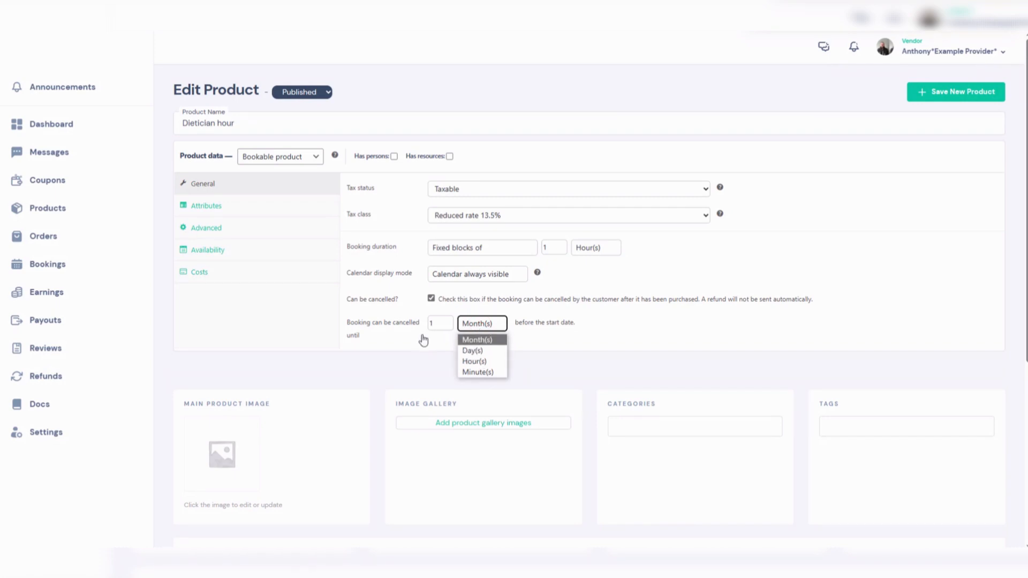
left_click(431, 298)
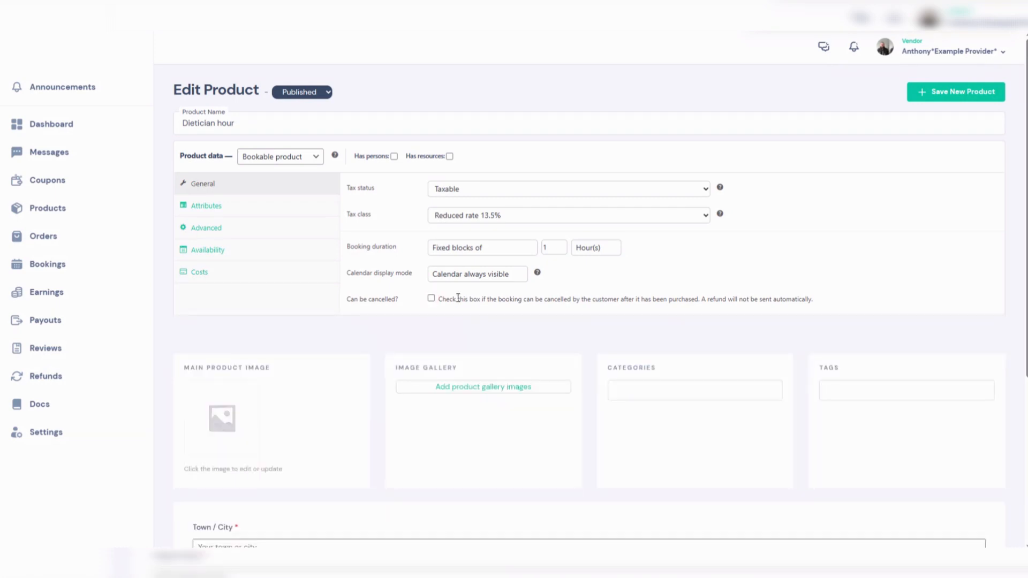
- Add the existing County attribute to the product with the value Limerick
left_click(264, 210)
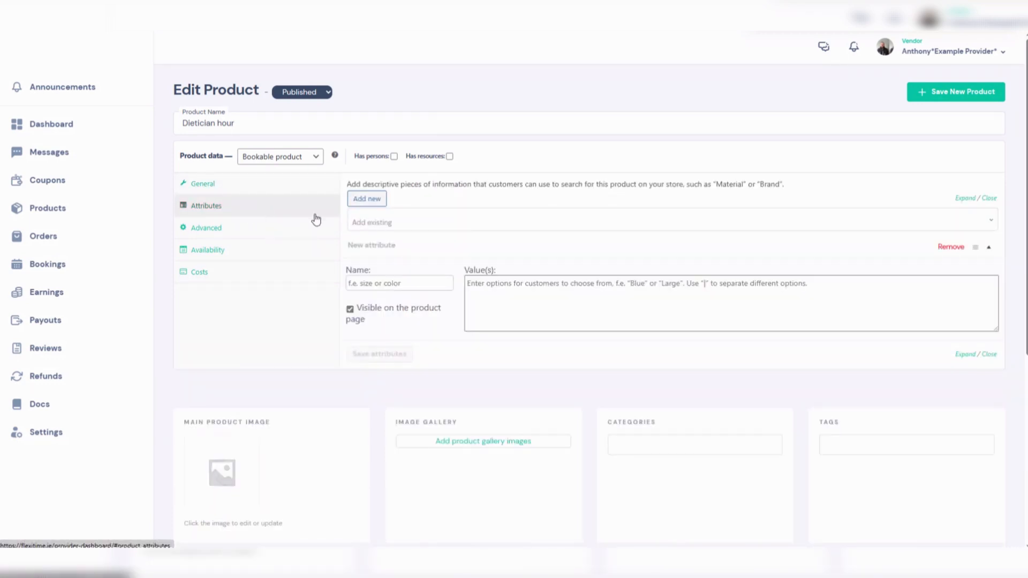
left_click(382, 222)
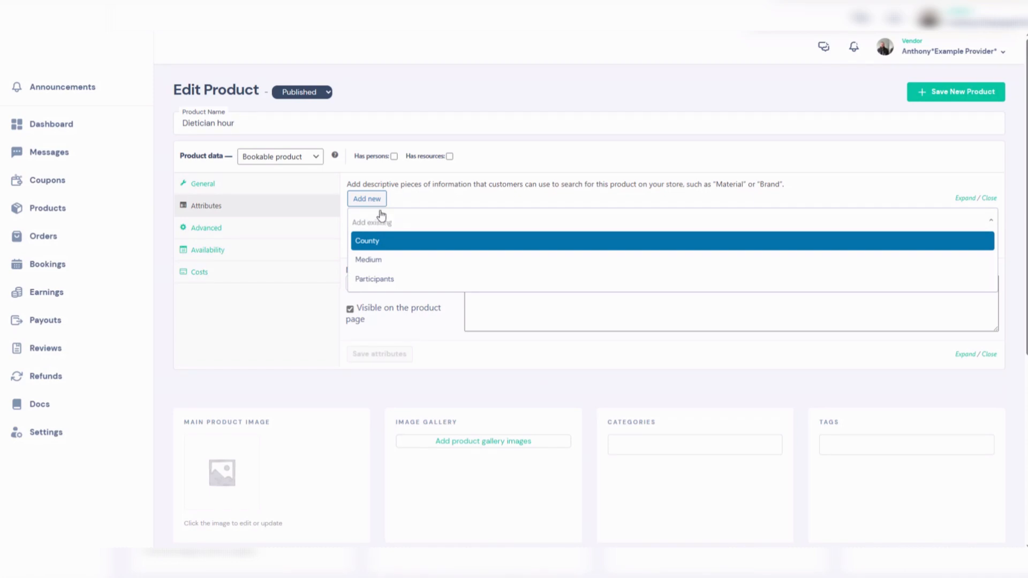
left_click(377, 242)
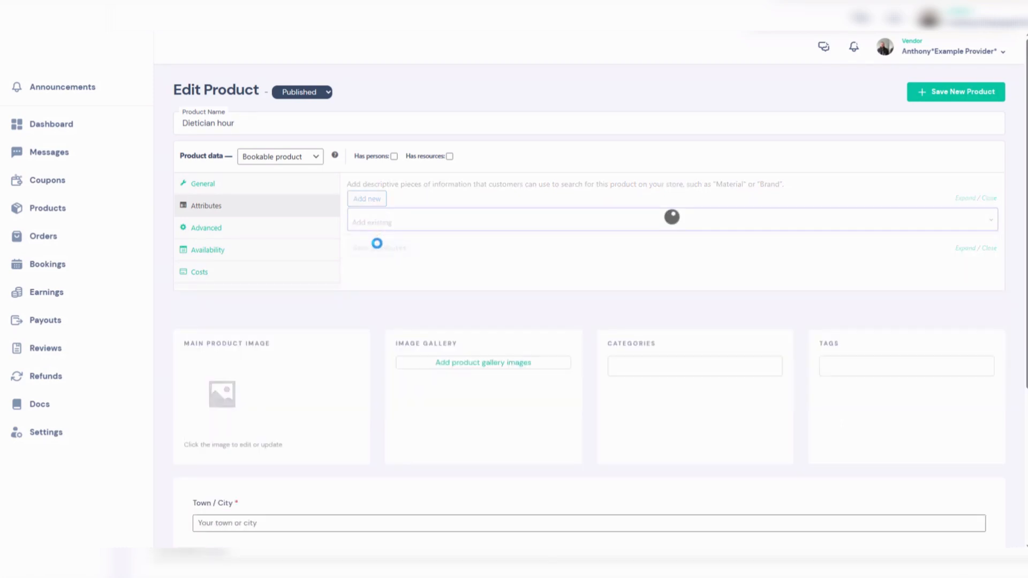
left_click(484, 282)
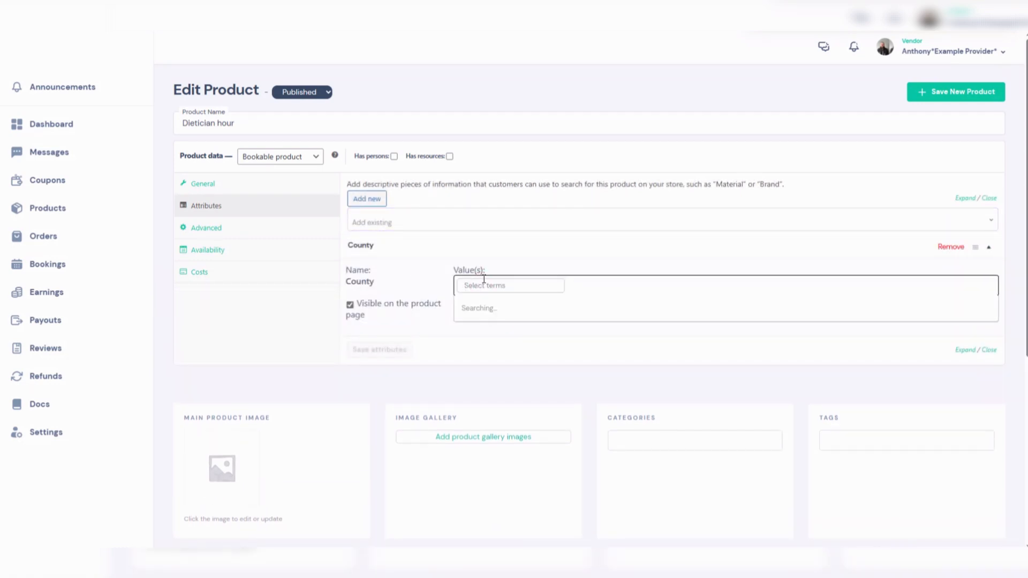
scroll(495, 346, "down", 3)
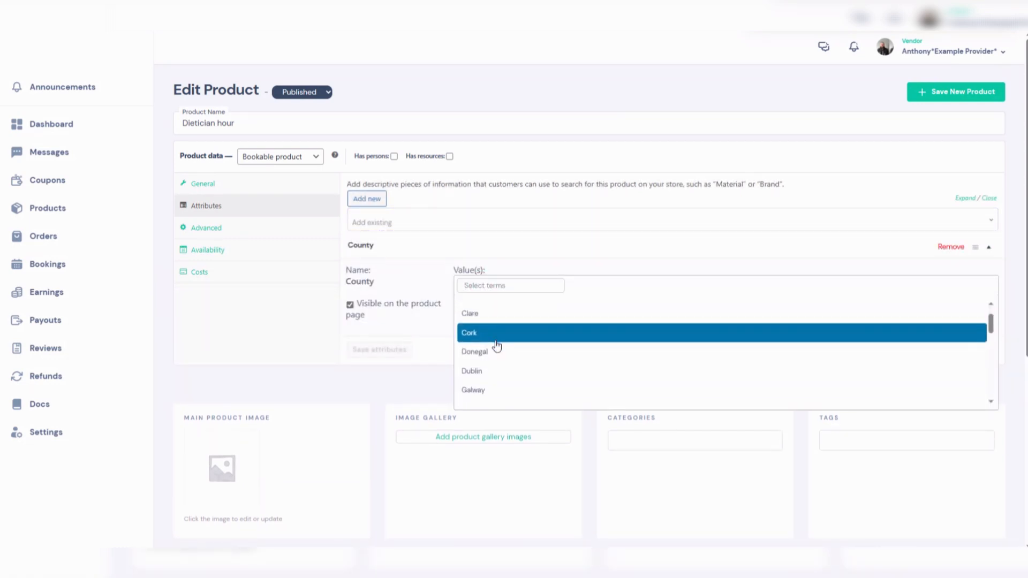
scroll(500, 343, "down", 3)
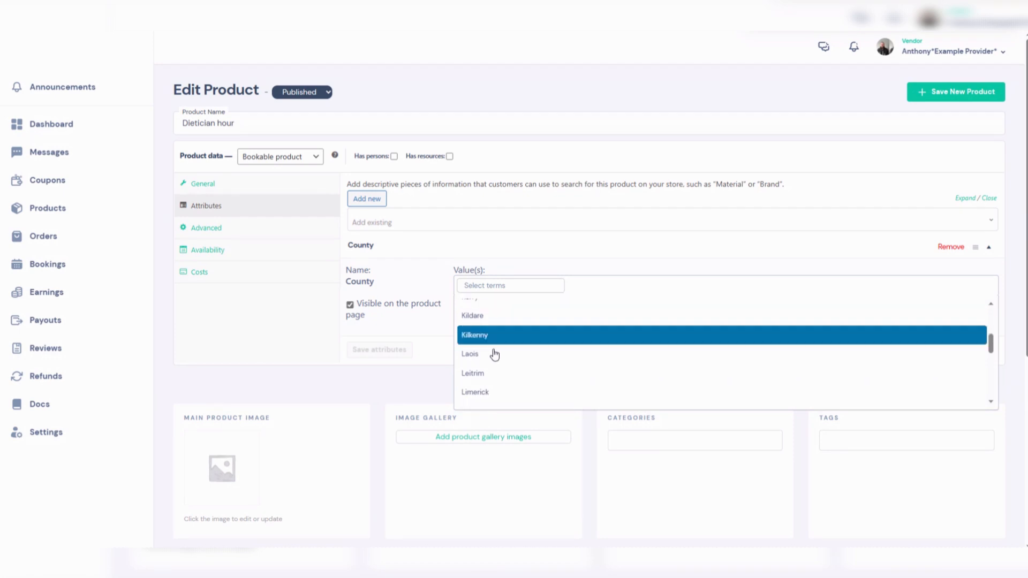
left_click(487, 396)
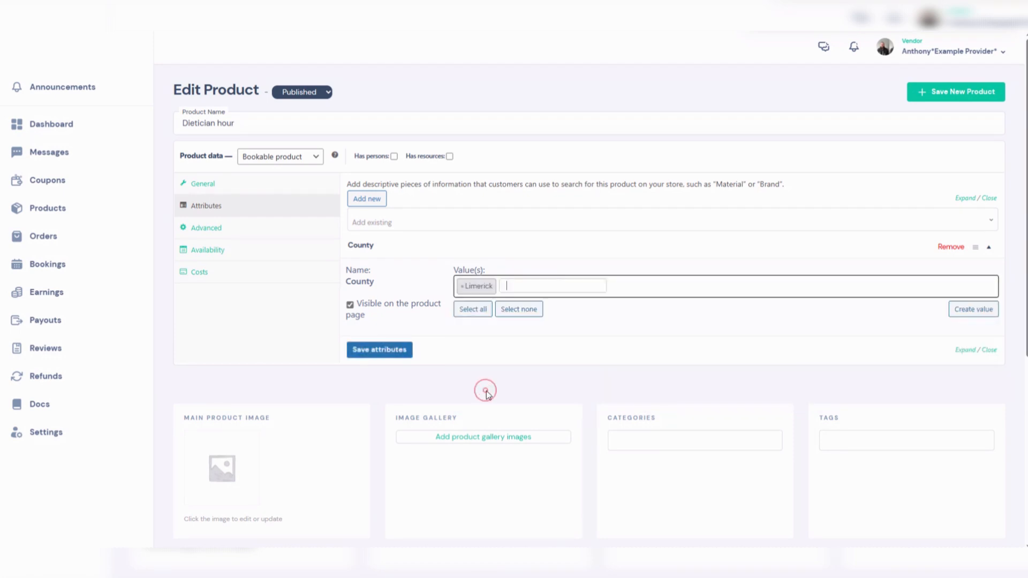
left_click(381, 247)
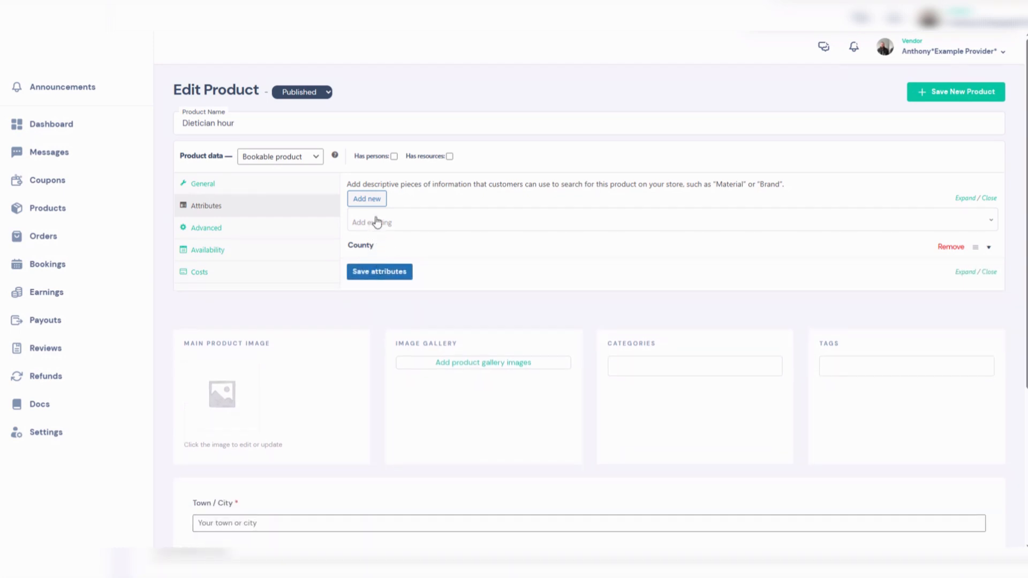
- Add the Participants attribute with the value 1-on-1
left_click(382, 227)
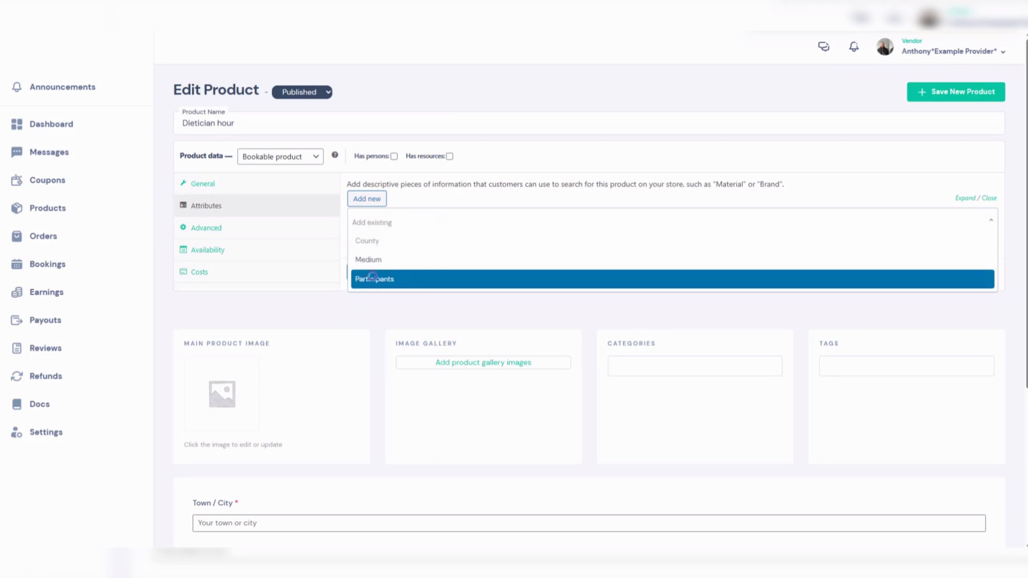
left_click(374, 275)
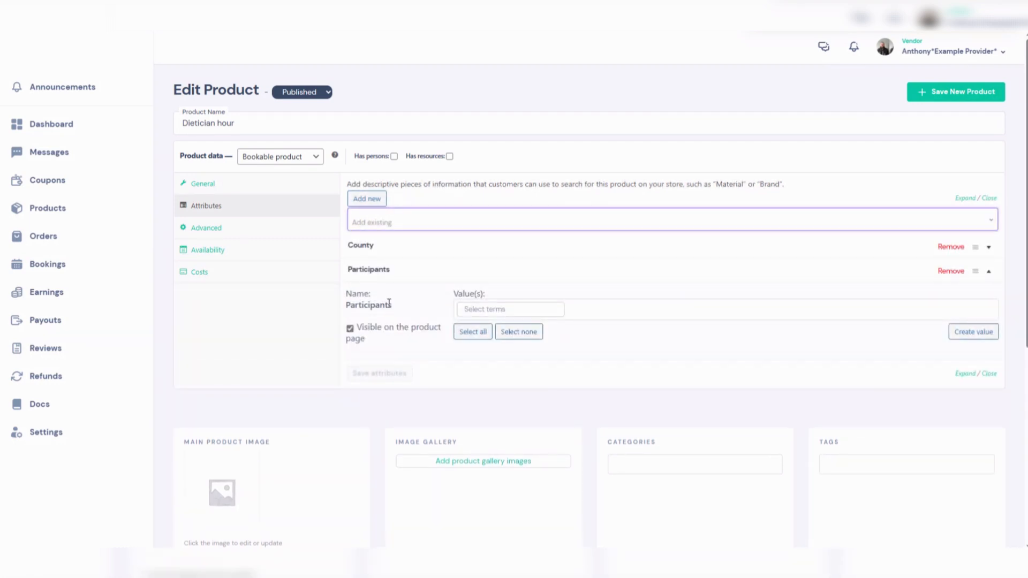
left_click(470, 310)
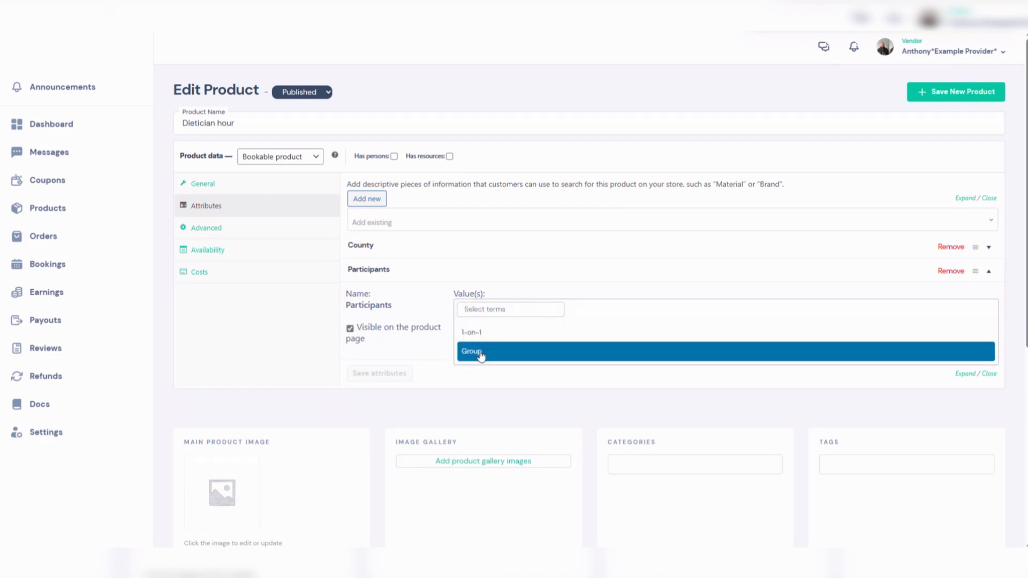
left_click(481, 335)
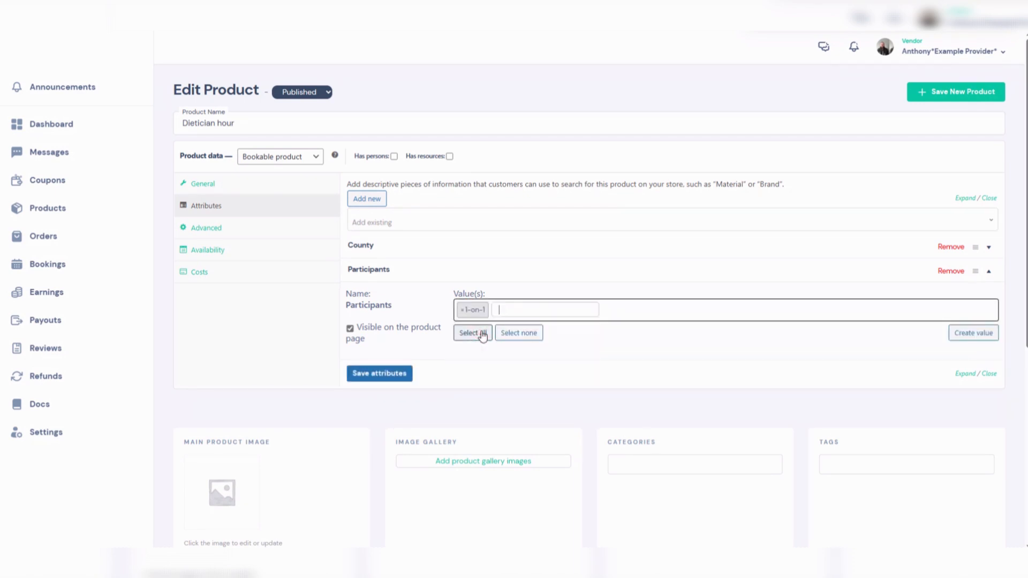
left_click(377, 272)
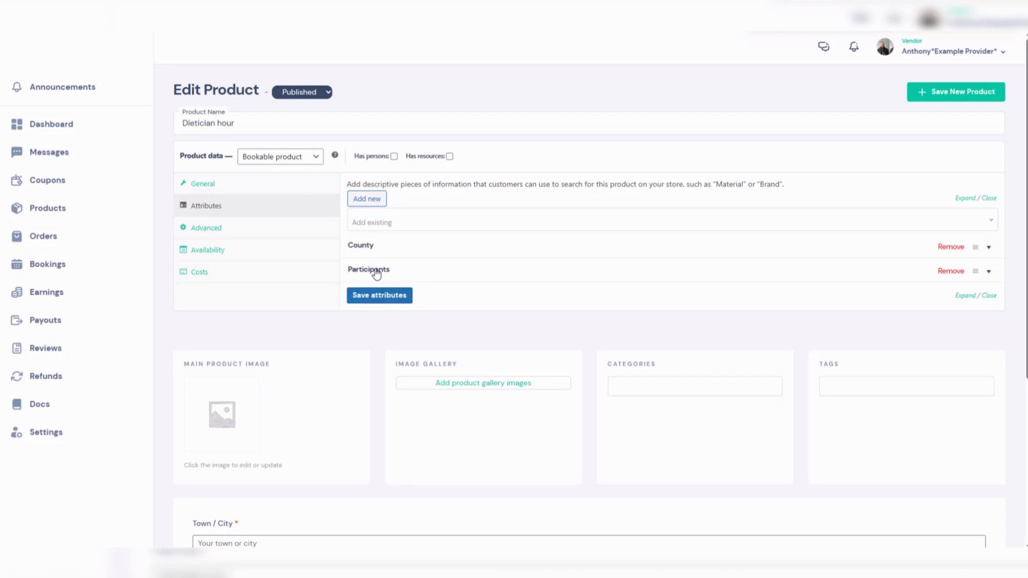
- Add the Medium attribute with the value In Person and save the attributes
left_click(384, 229)
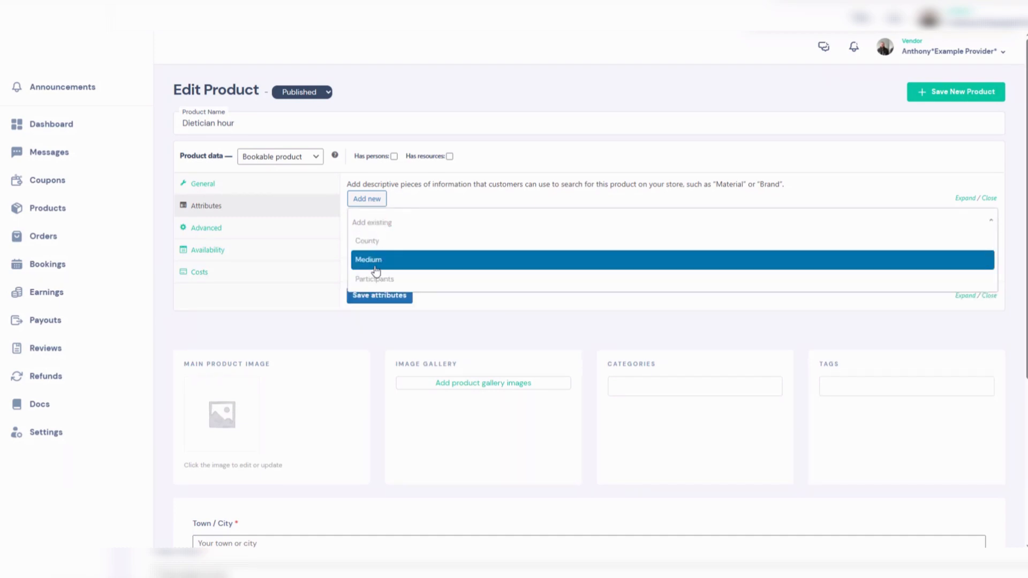
left_click(368, 260)
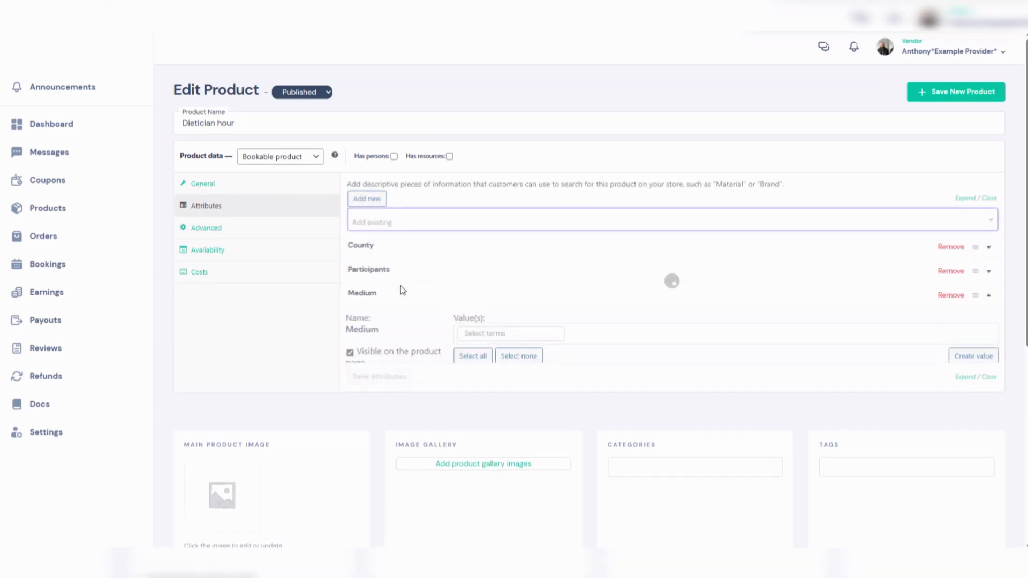
left_click(482, 333)
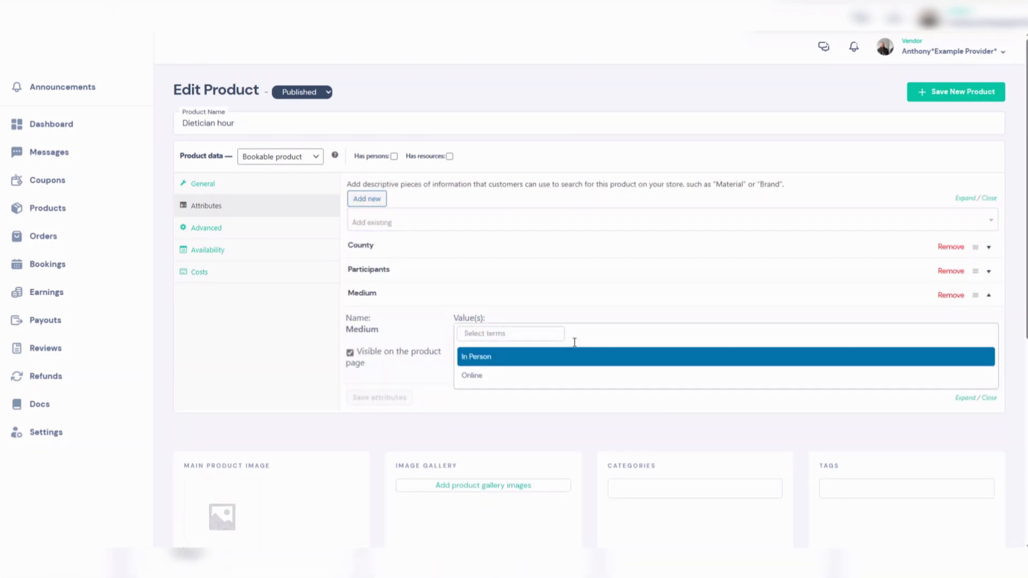
left_click(486, 360)
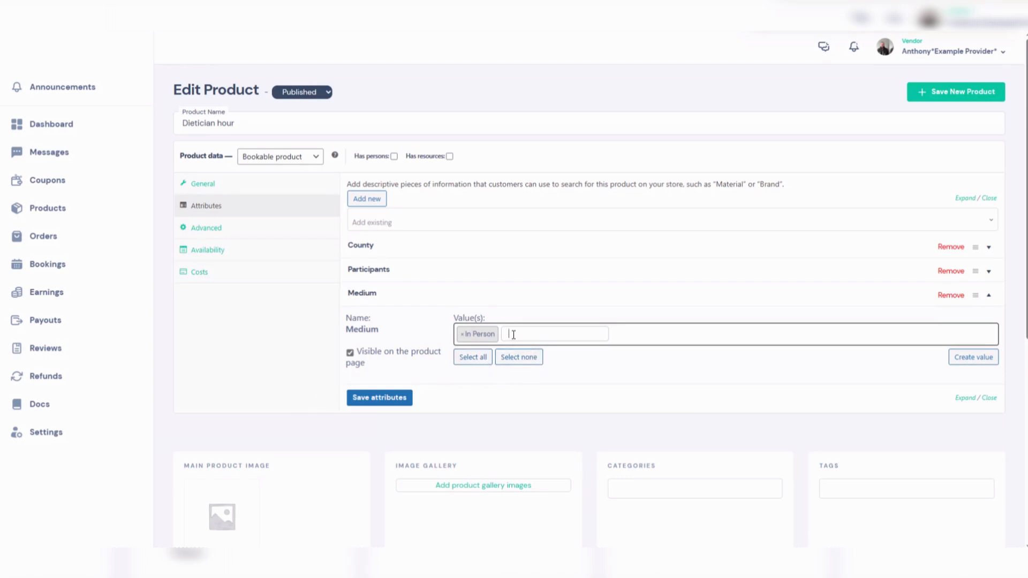
left_click(396, 399)
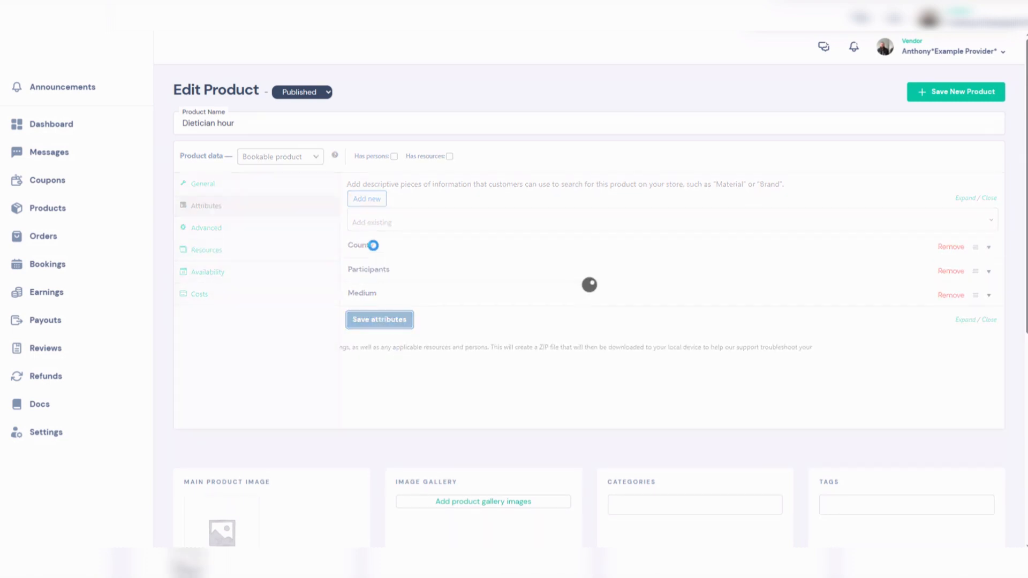
- Look through the Advanced, Resources and Availability sections of the product data
left_click(231, 231)
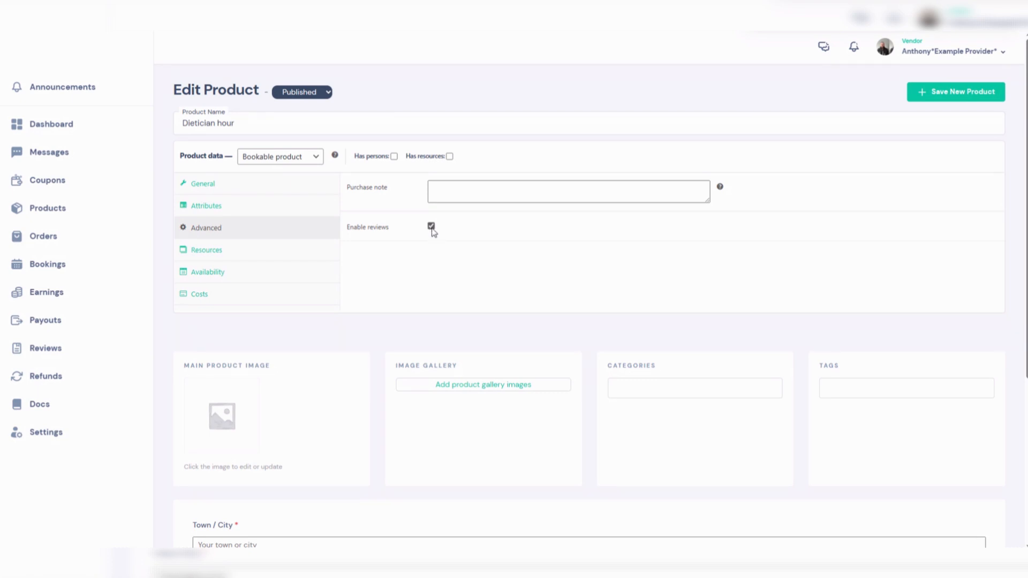
left_click(227, 251)
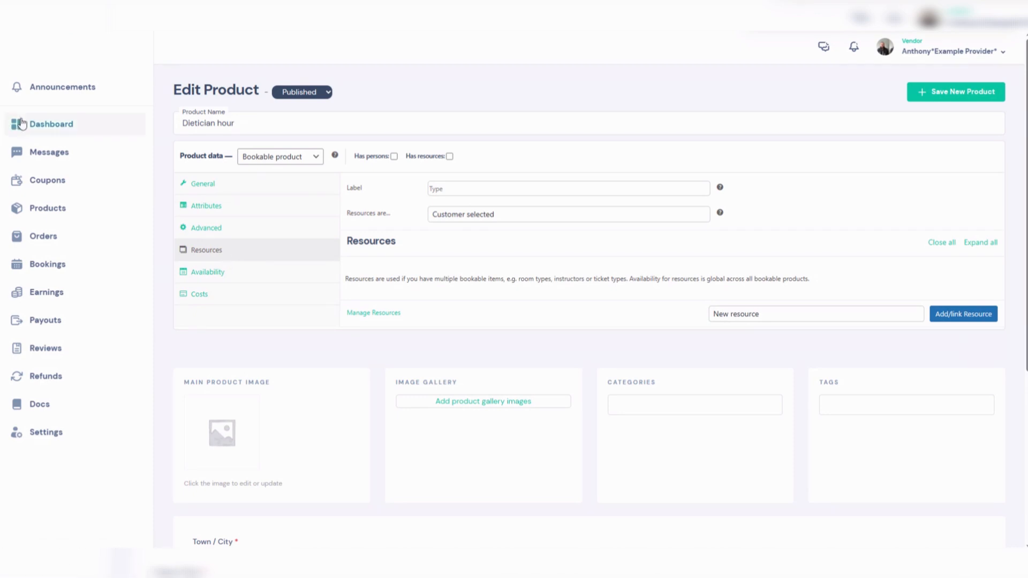
left_click(231, 276)
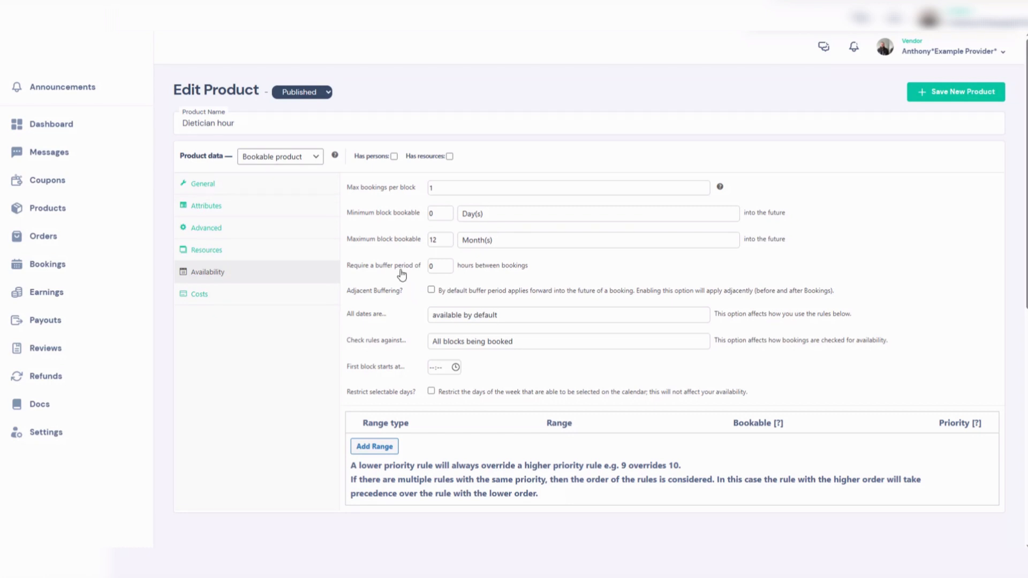
- Set the minimum block bookable to 1 Day(s) into the future
left_click(440, 188)
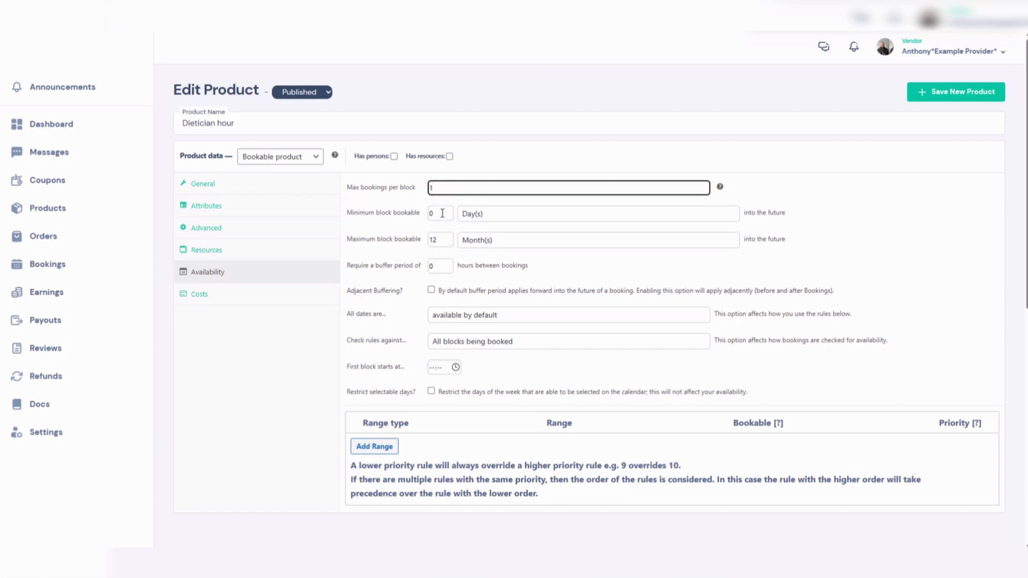
left_click(442, 213)
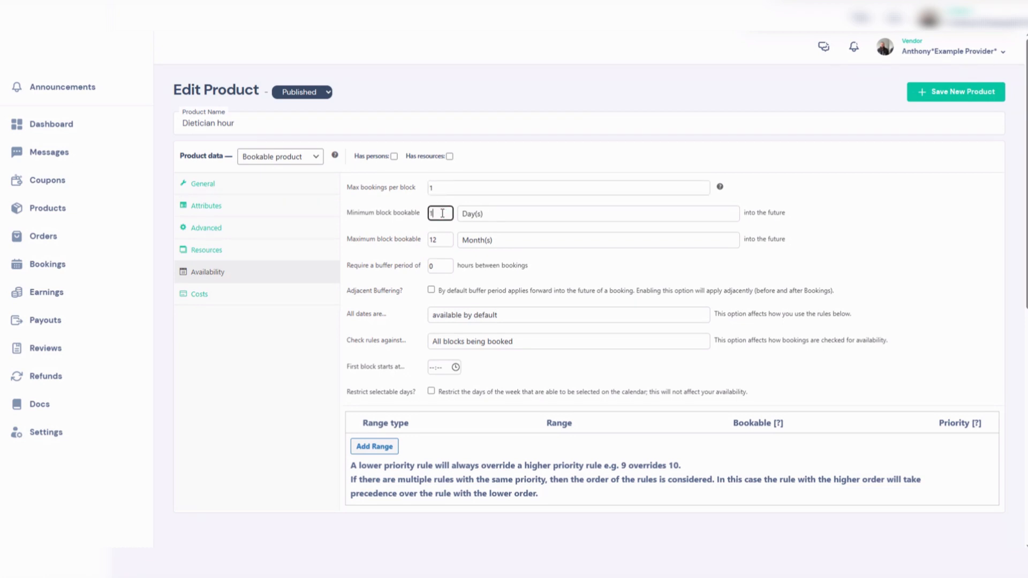
left_click(489, 216)
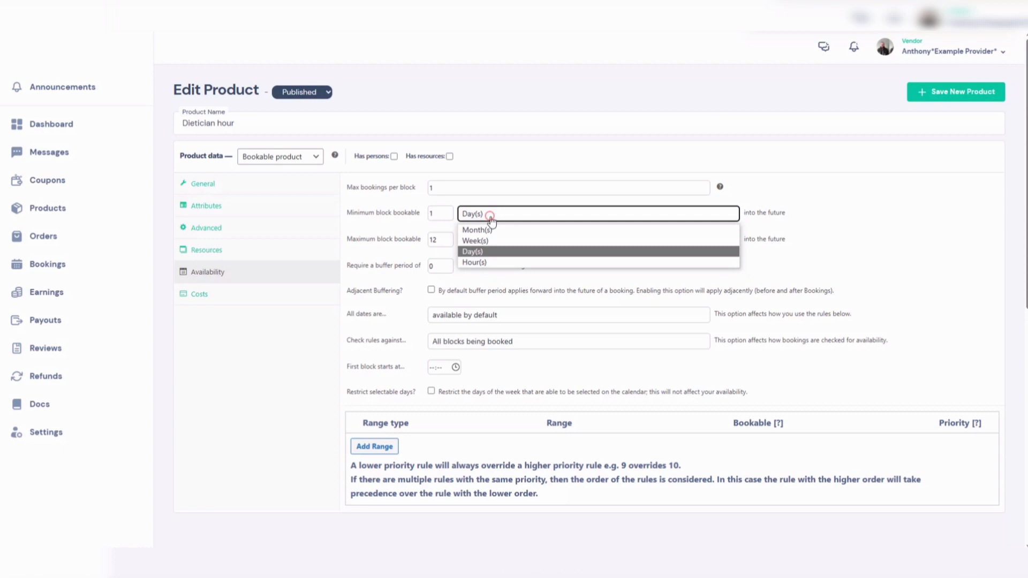
left_click(483, 252)
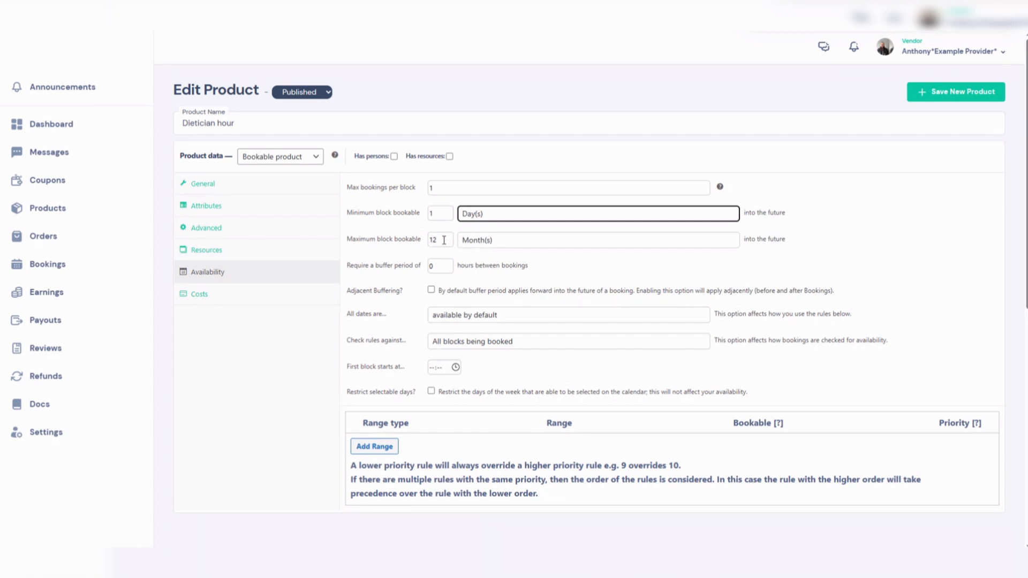
- Set the maximum block bookable to 2 Month(s) into the future
left_click_drag(448, 240, 427, 244)
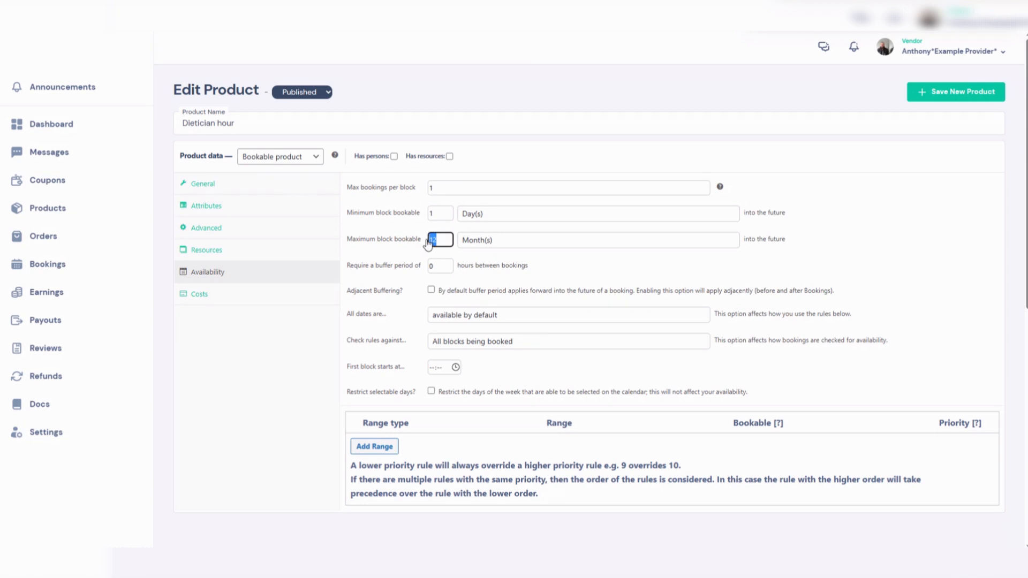
type("20")
type("2")
- Make all dates not-available by default
left_click(447, 320)
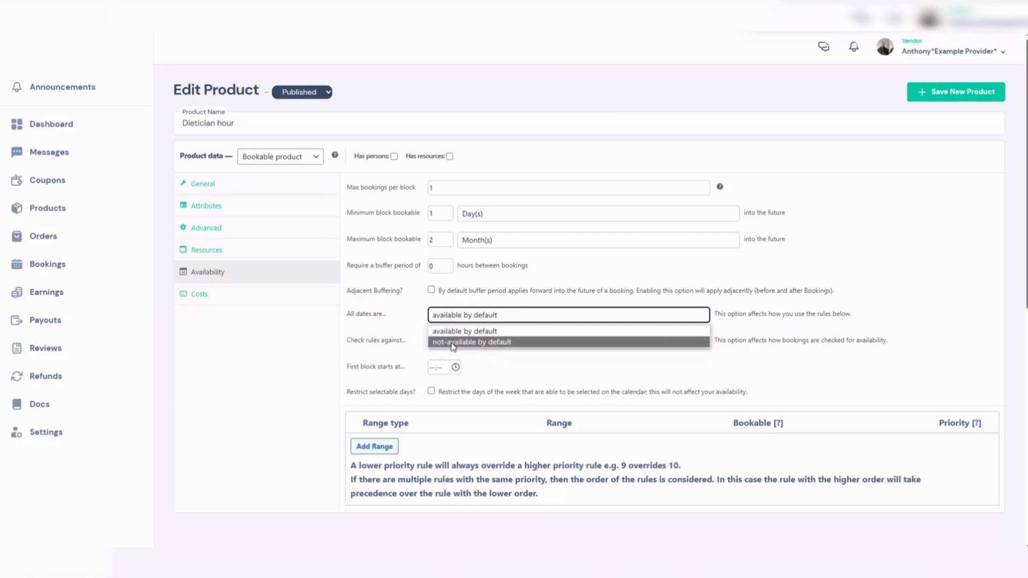
left_click(452, 342)
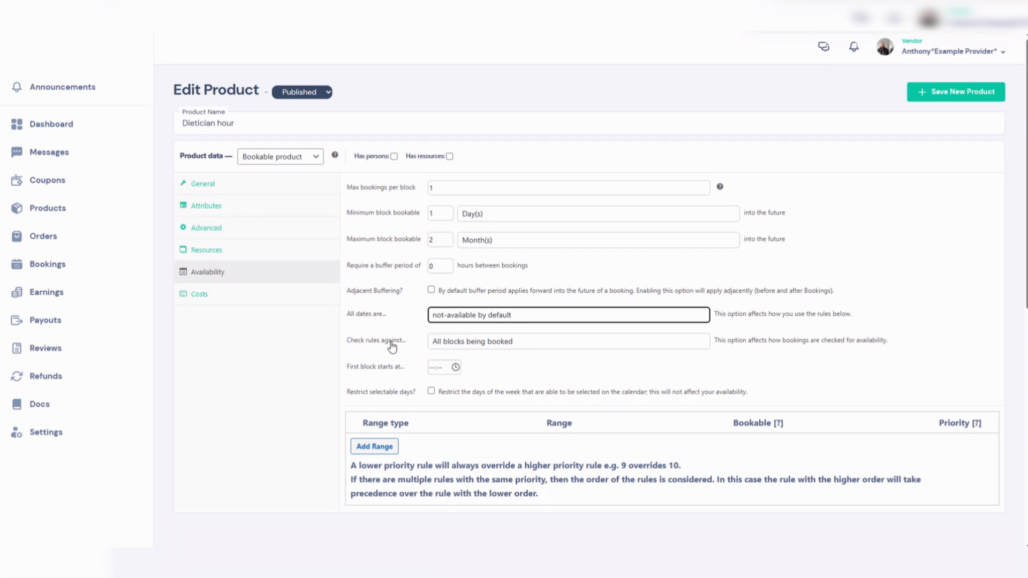
left_click(471, 347)
left_click(470, 356)
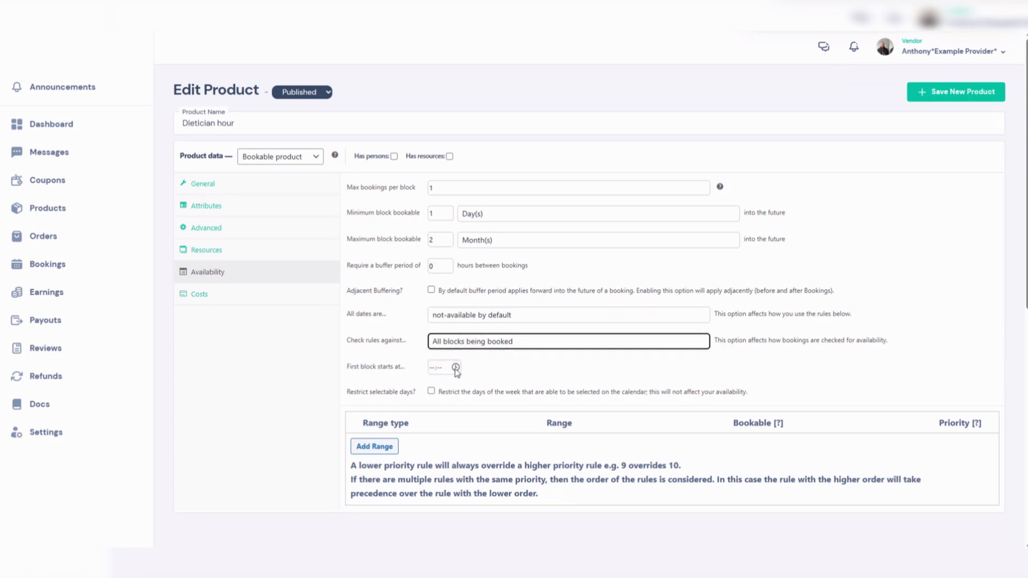
- Set the first block to start at 09:00
left_click(456, 369)
scroll(443, 482, "down", 1)
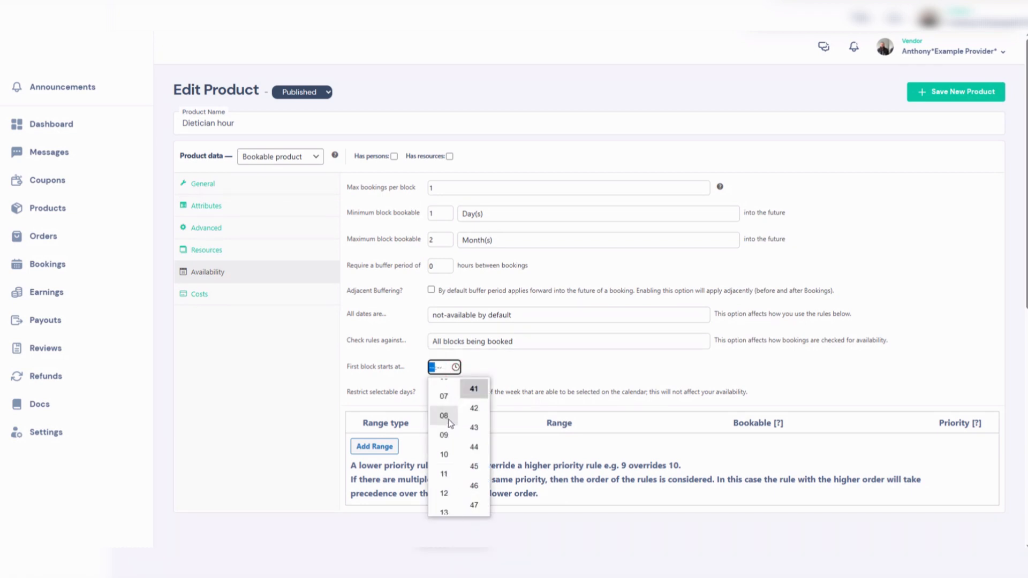
left_click(444, 435)
scroll(482, 417, "down", 2)
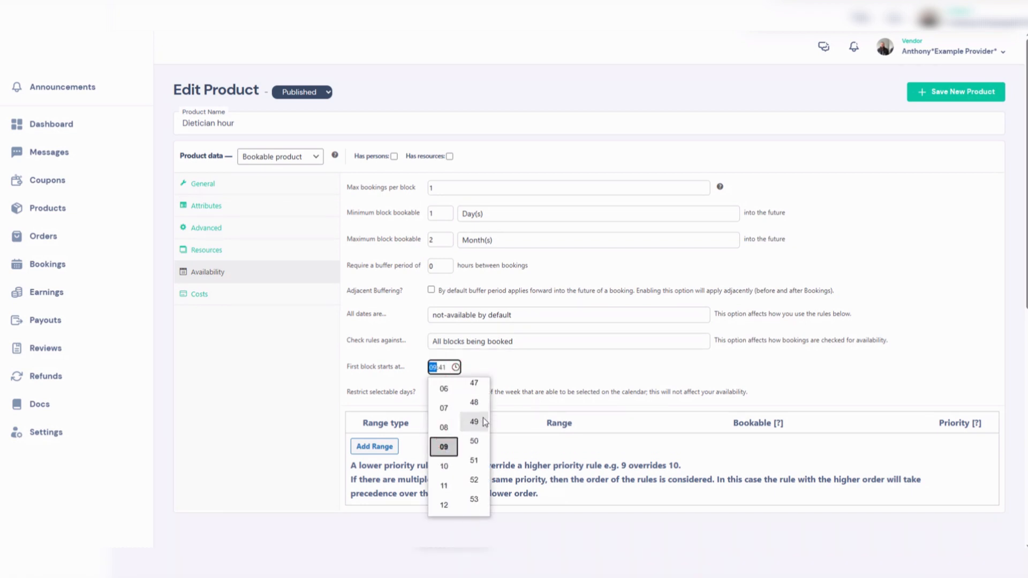
scroll(482, 421, "down", 3)
left_click(476, 431)
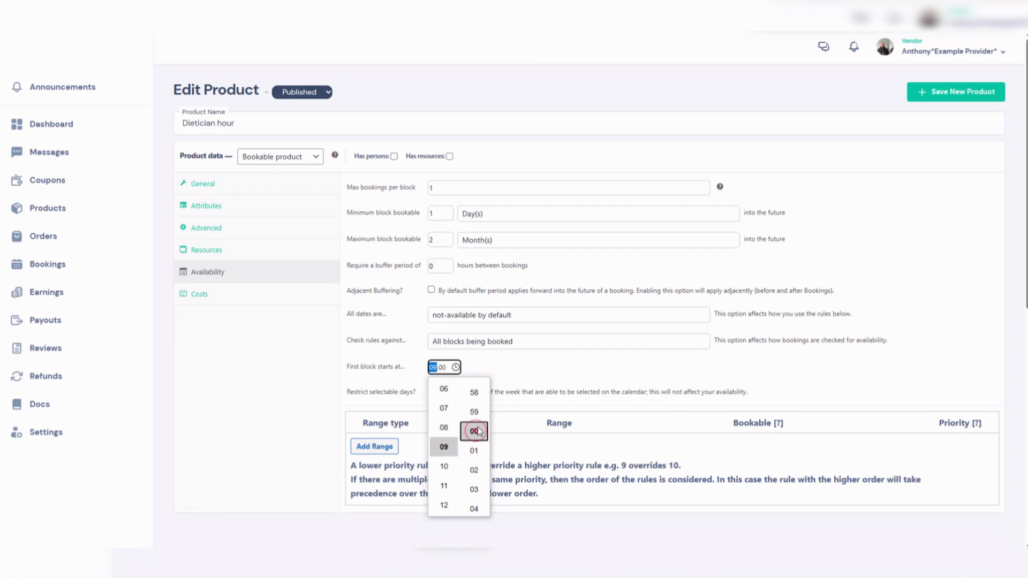
left_click(498, 371)
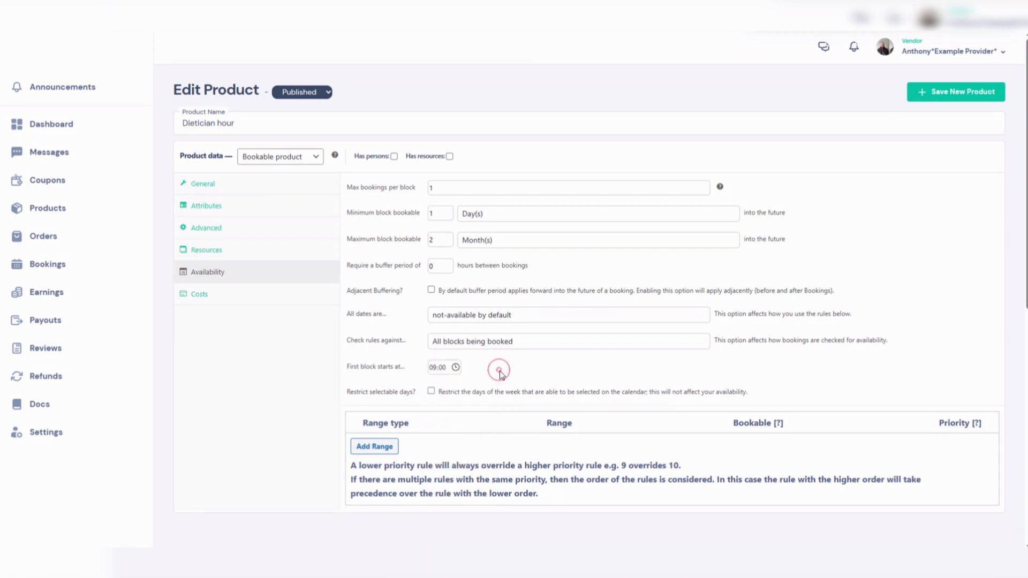
- Restrict selectable days to Monday through Saturday
left_click(431, 392)
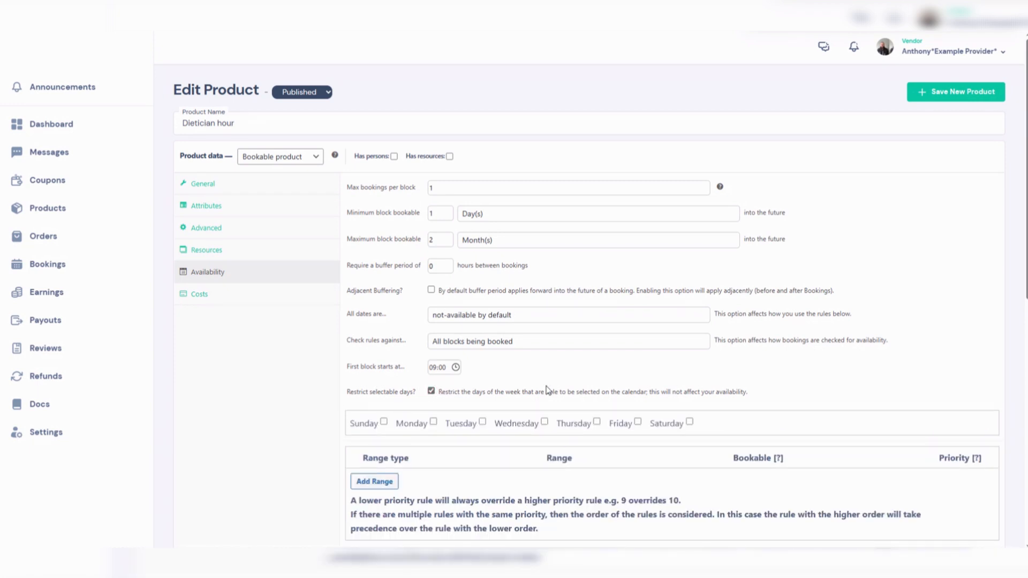
left_click(434, 423)
left_click(482, 423)
left_click(545, 422)
left_click(597, 422)
left_click(638, 423)
left_click(690, 422)
scroll(712, 394, "down", 4)
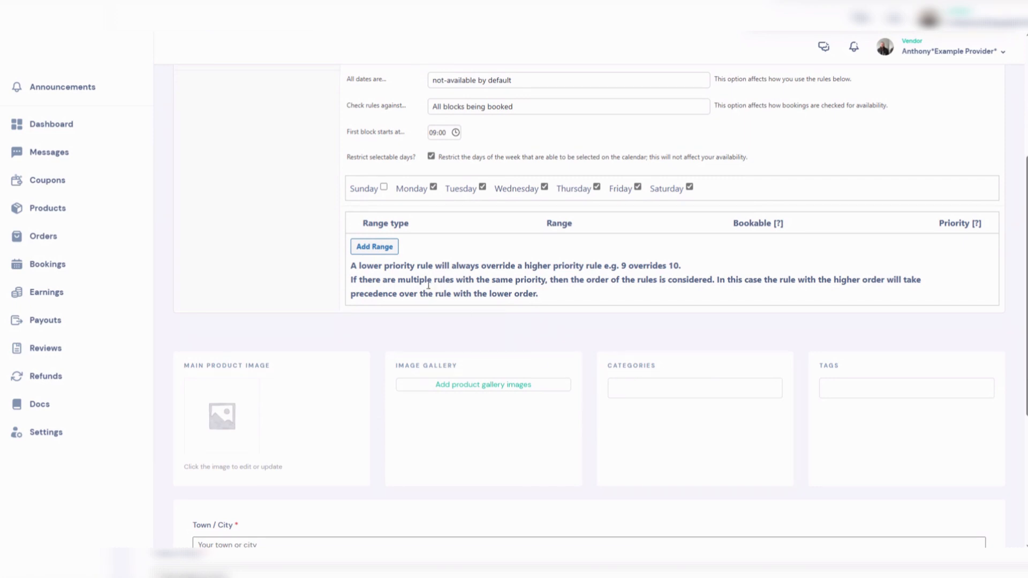
- Add an availability range of type Time Range (all week) starting at 09:00
left_click(374, 246)
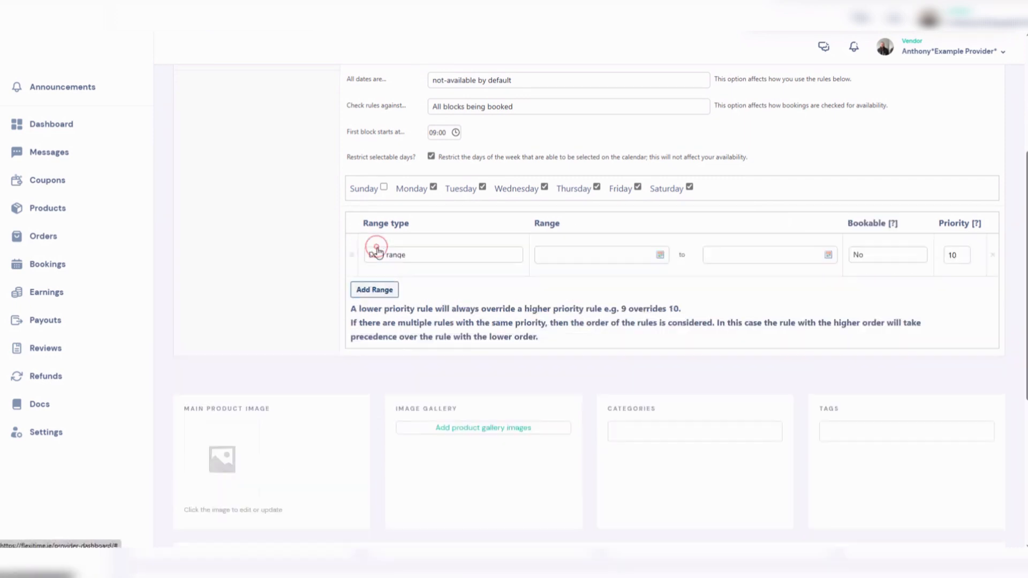
left_click(417, 259)
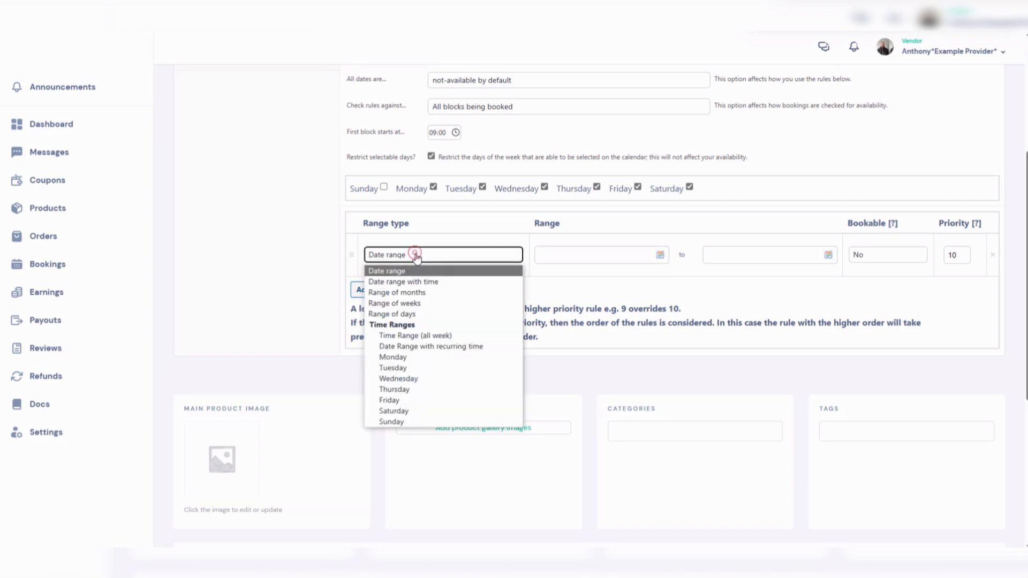
left_click(403, 335)
left_click(631, 255)
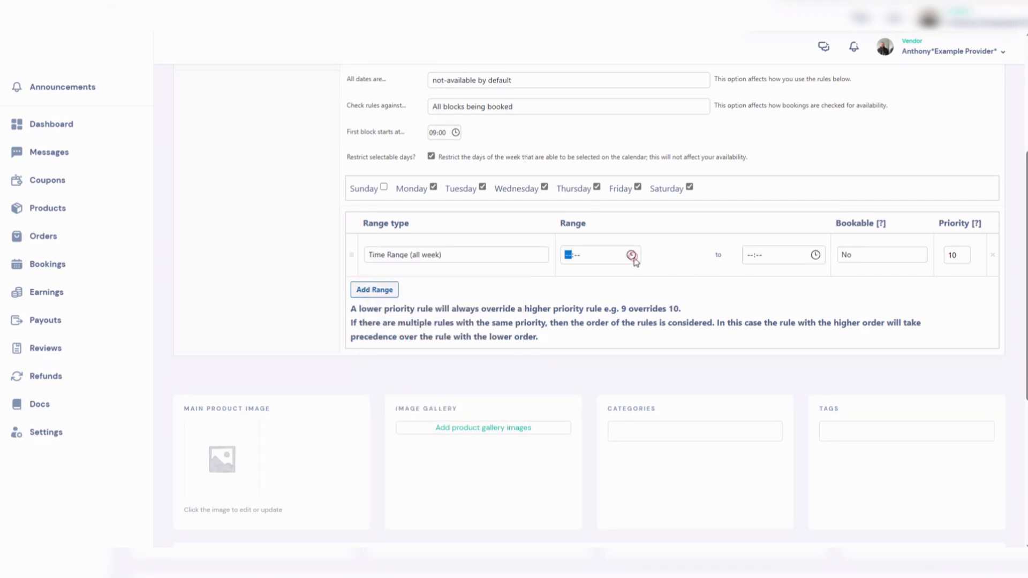
scroll(576, 349, "up", 1)
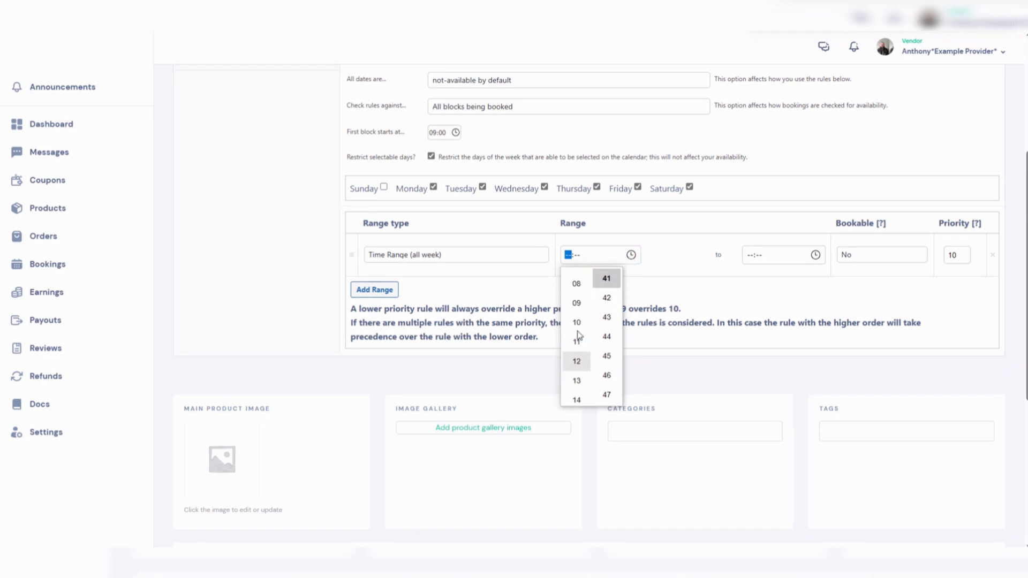
left_click(577, 303)
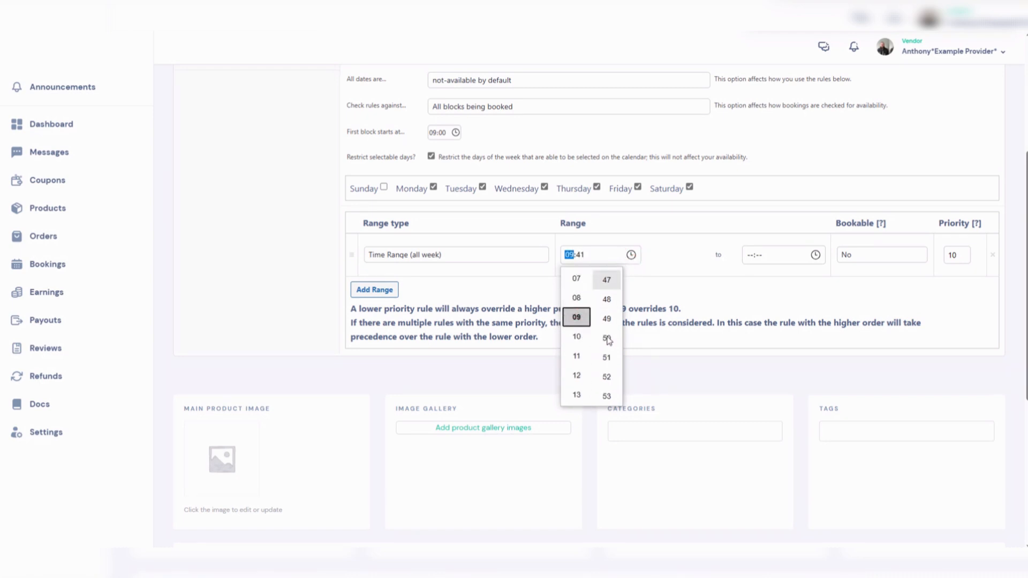
scroll(607, 338, "down", 5)
left_click(607, 362)
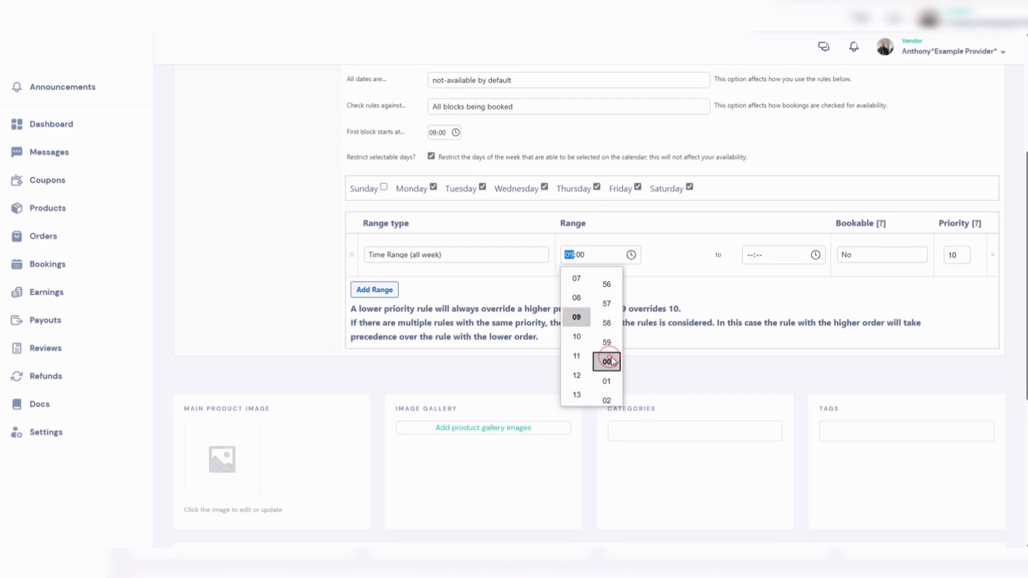
- Set the all-week range to end at 18:00 and make it bookable
left_click(815, 255)
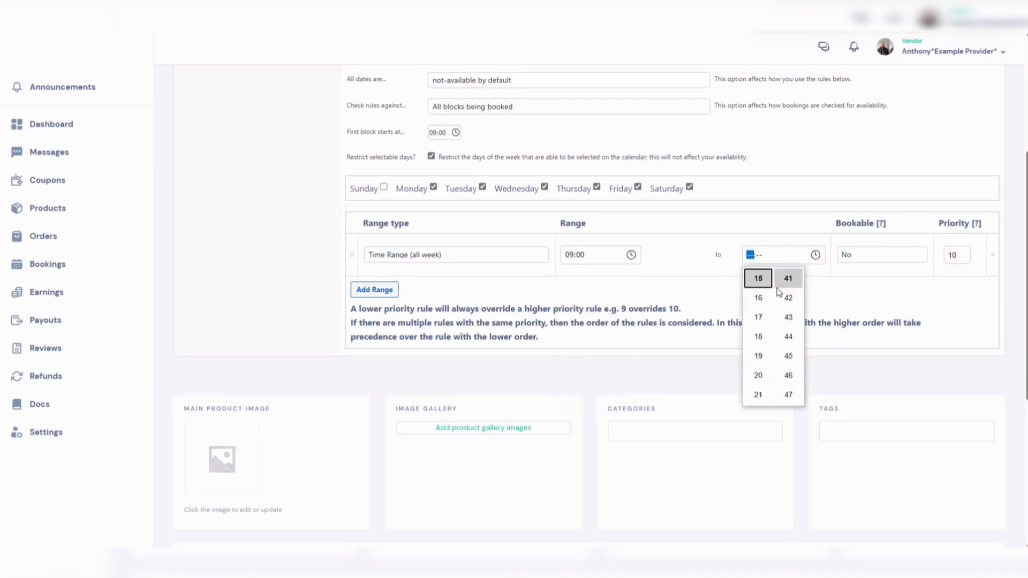
left_click(758, 336)
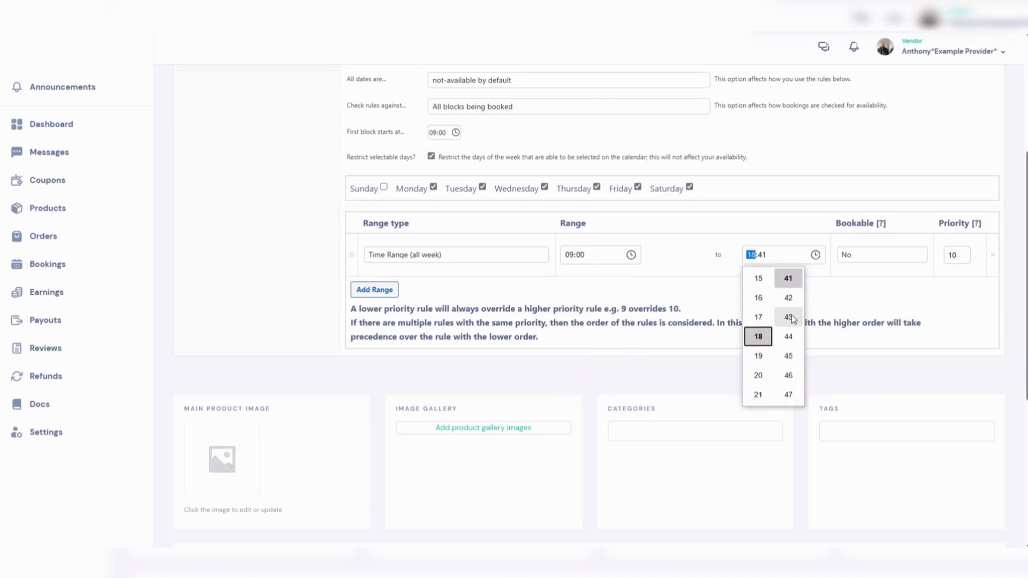
scroll(791, 338, "down", 4)
scroll(790, 348, "down", 2)
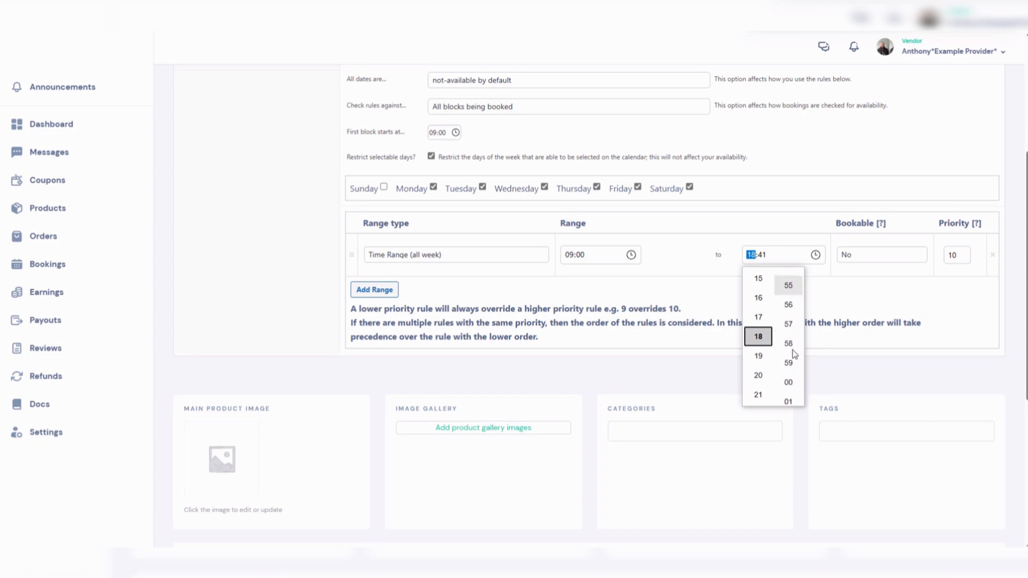
left_click(789, 375)
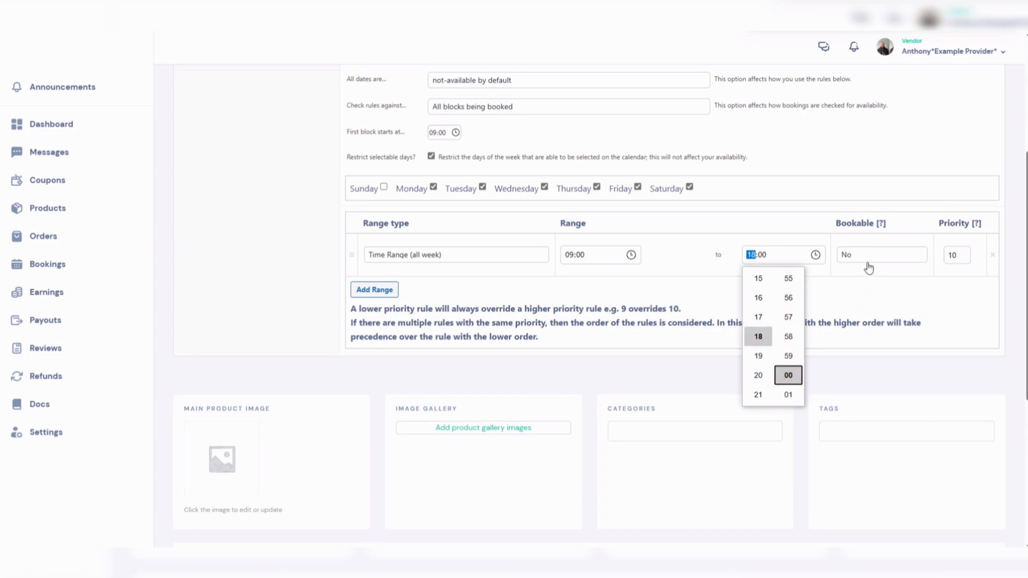
left_click(854, 282)
left_click(864, 255)
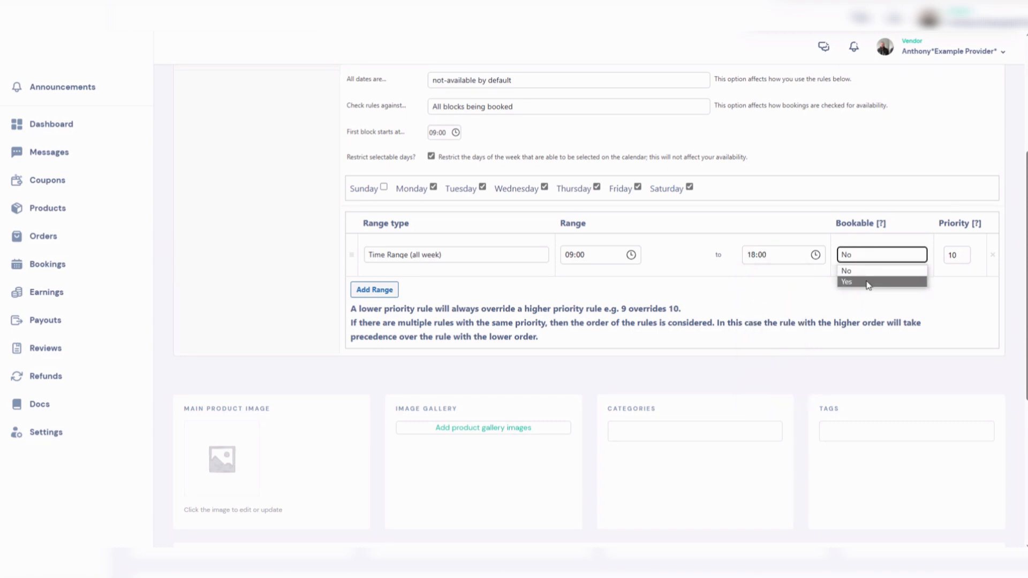
left_click(863, 281)
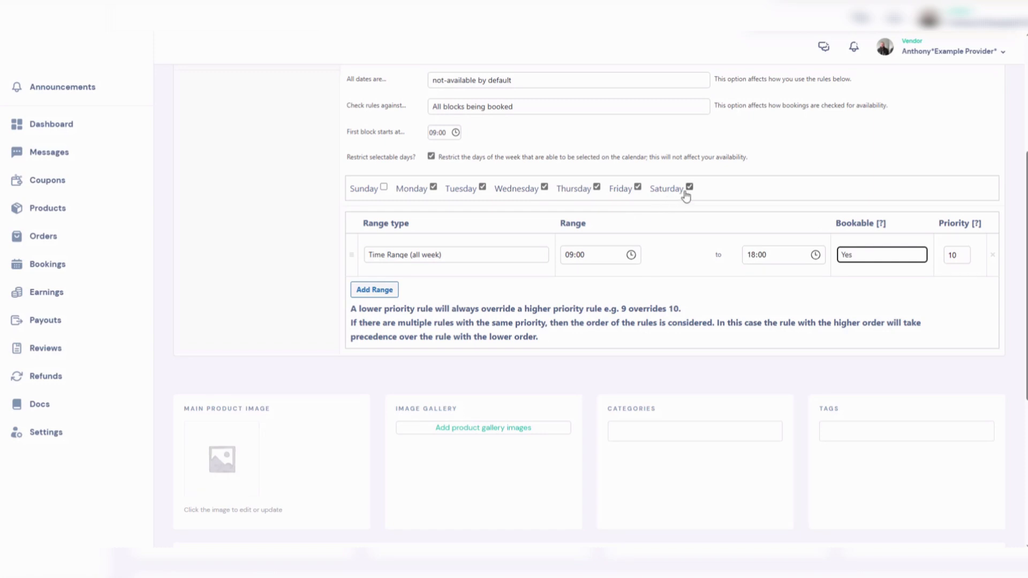
- Add a second availability range for Saturday starting at 13:00
left_click(376, 289)
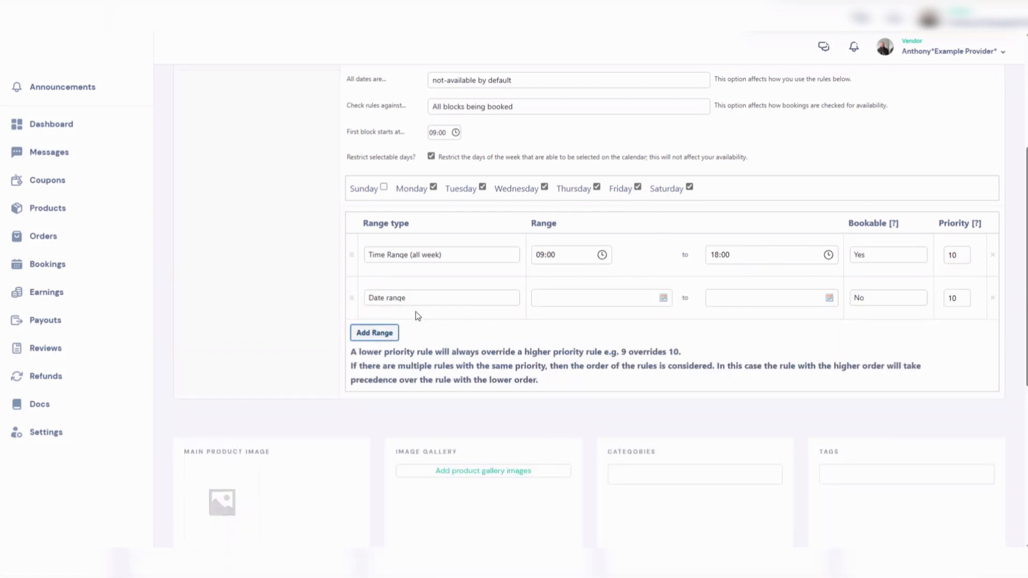
left_click(406, 298)
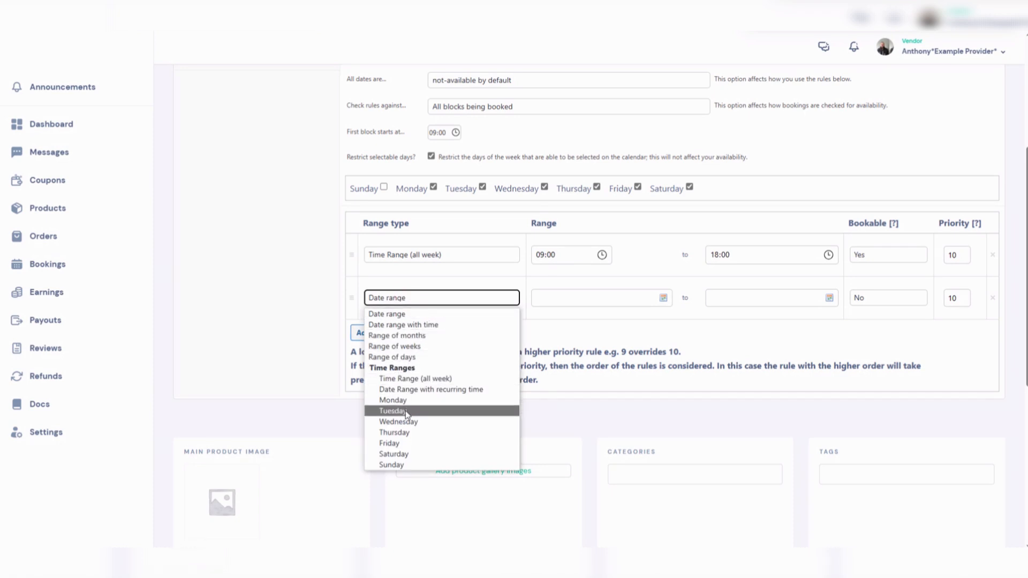
left_click(406, 455)
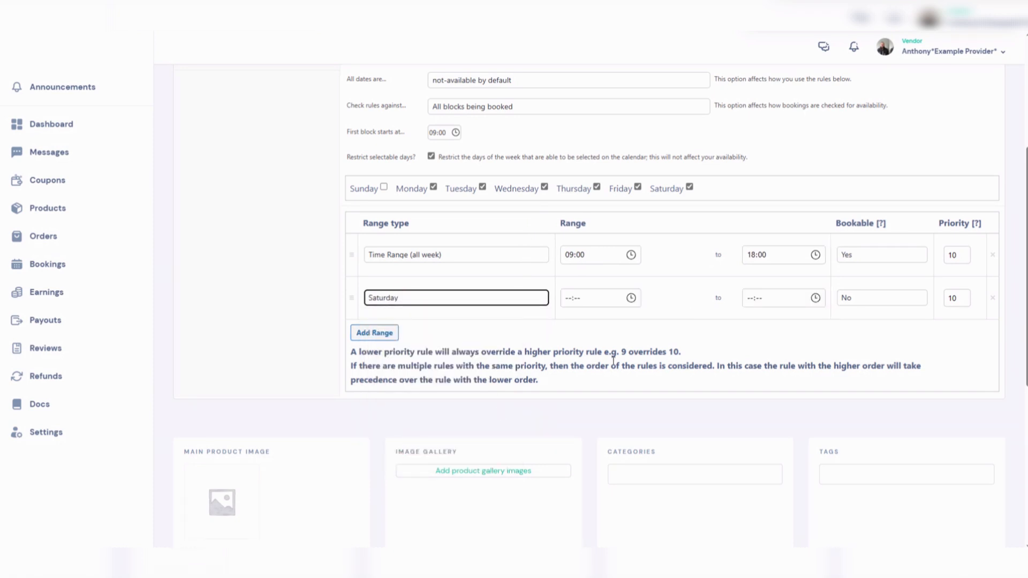
left_click(631, 299)
scroll(577, 369, "up", 3)
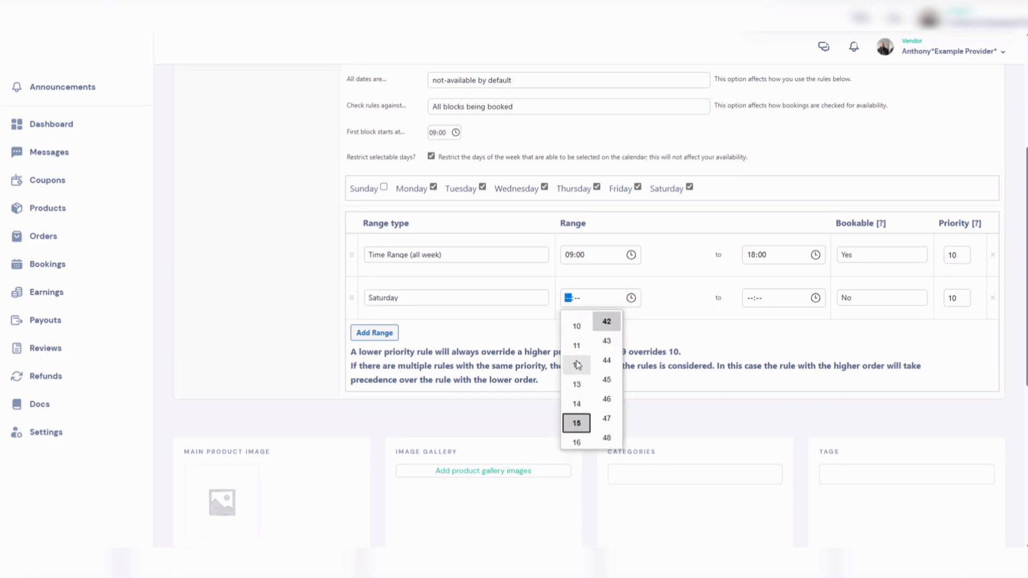
left_click(578, 381)
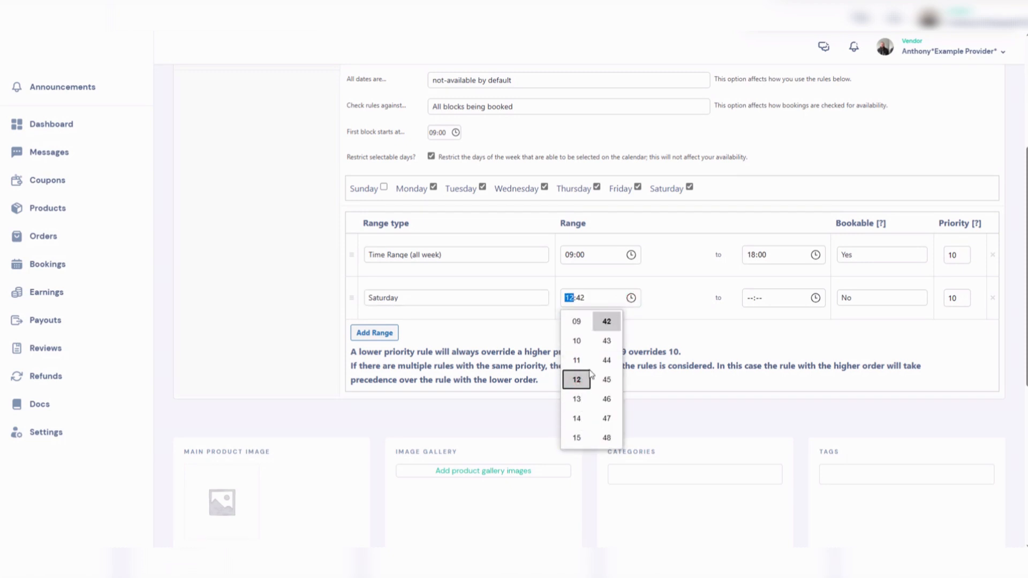
left_click(577, 399)
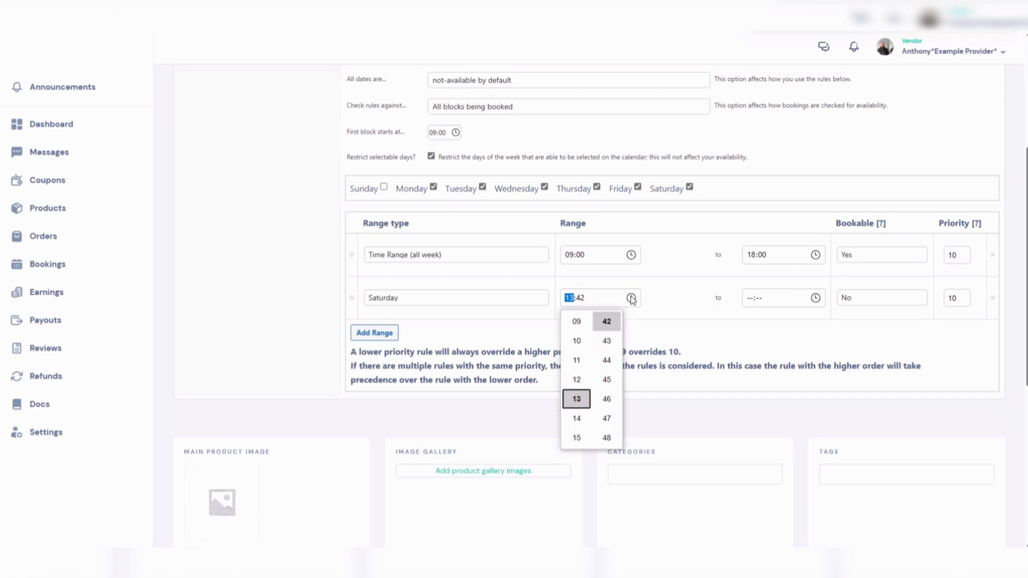
scroll(611, 375, "down", 3)
scroll(611, 413, "down", 3)
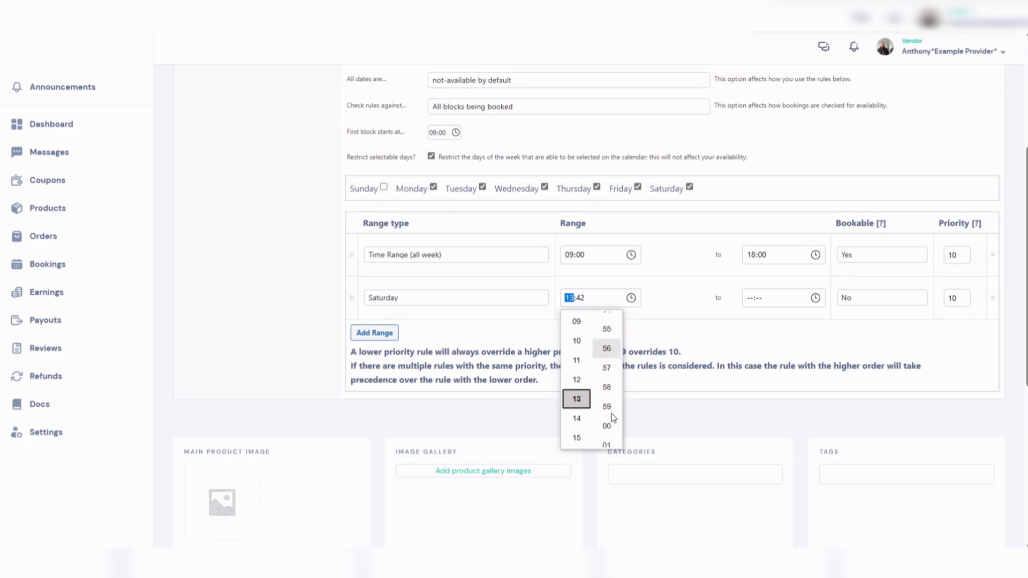
left_click(607, 426)
- Set the Saturday range to end at 18:00 and keep it not bookable
left_click(665, 321)
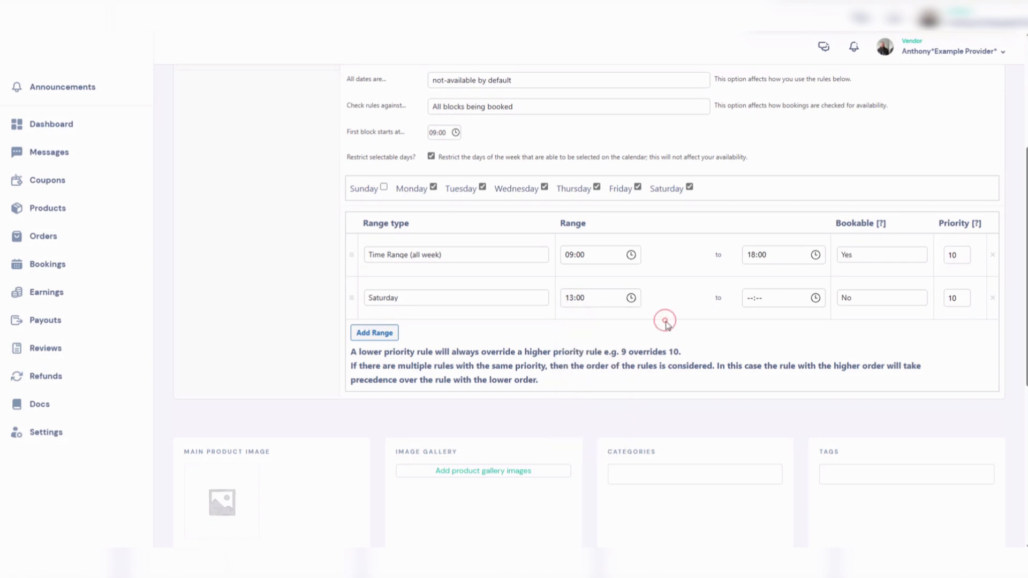
left_click(815, 298)
left_click(758, 380)
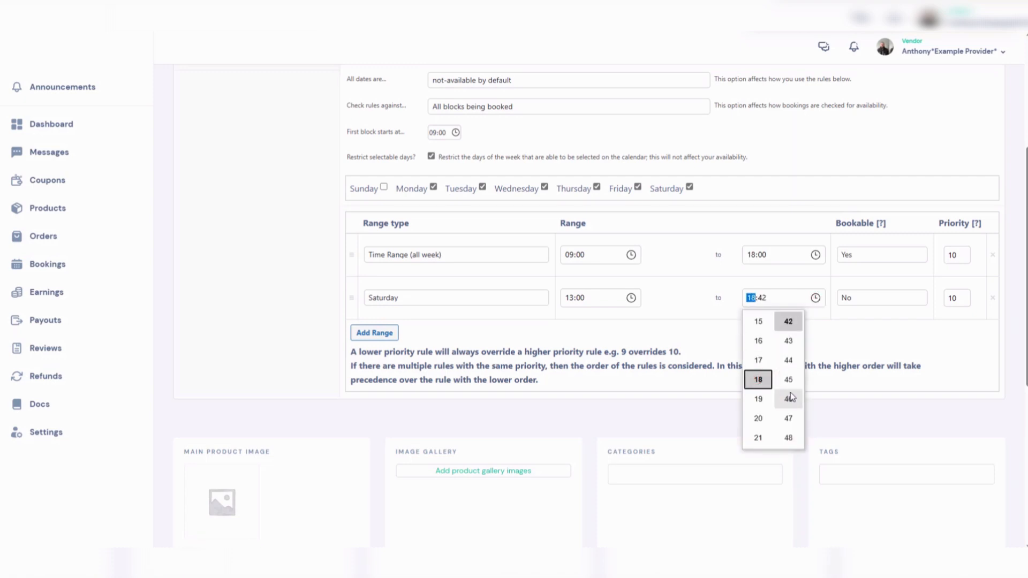
scroll(797, 408, "down", 2)
scroll(795, 425, "down", 4)
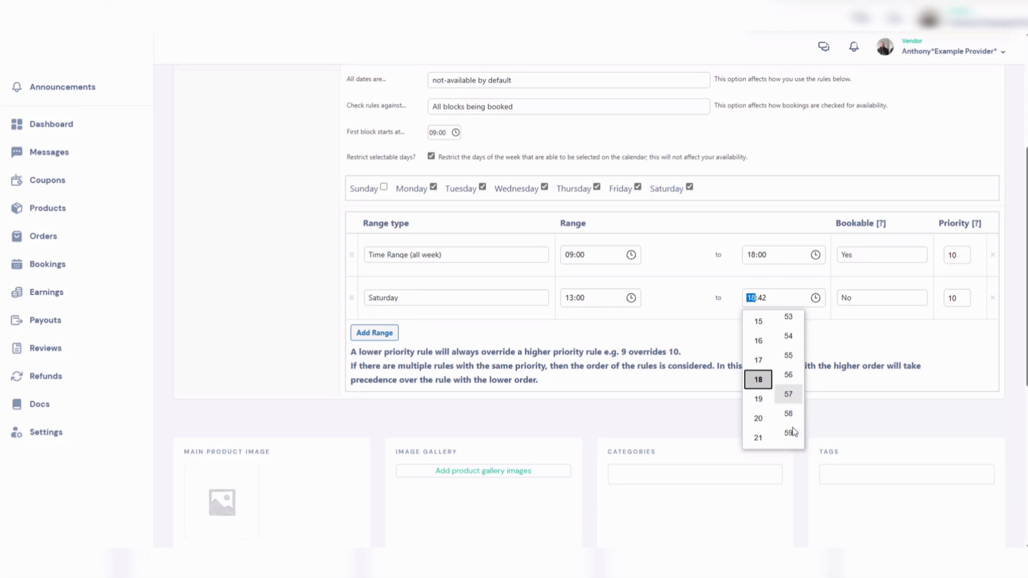
left_click(789, 406)
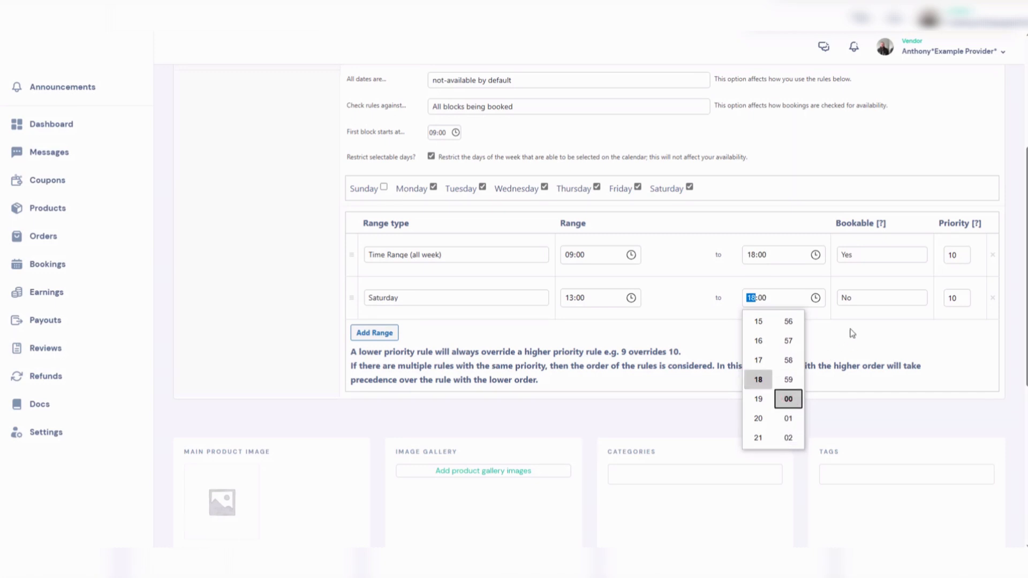
left_click(851, 301)
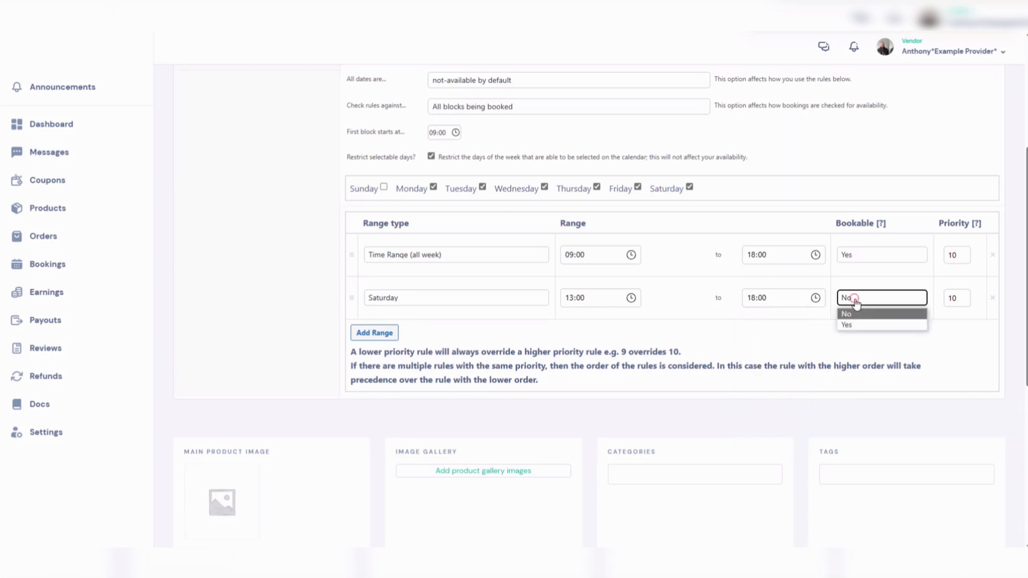
left_click(853, 310)
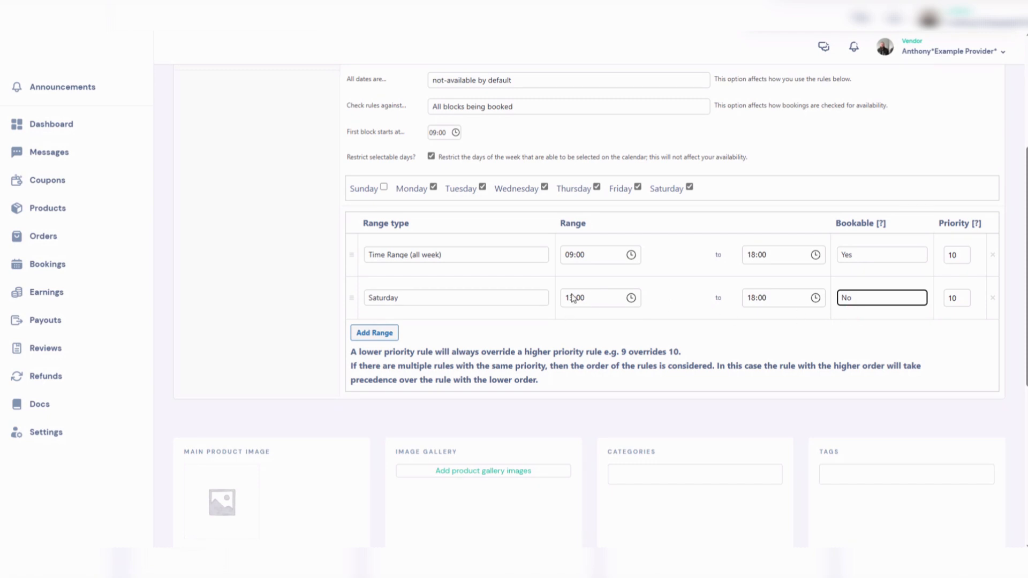
- Set the Saturday range's priority to 9
double_click(960, 297)
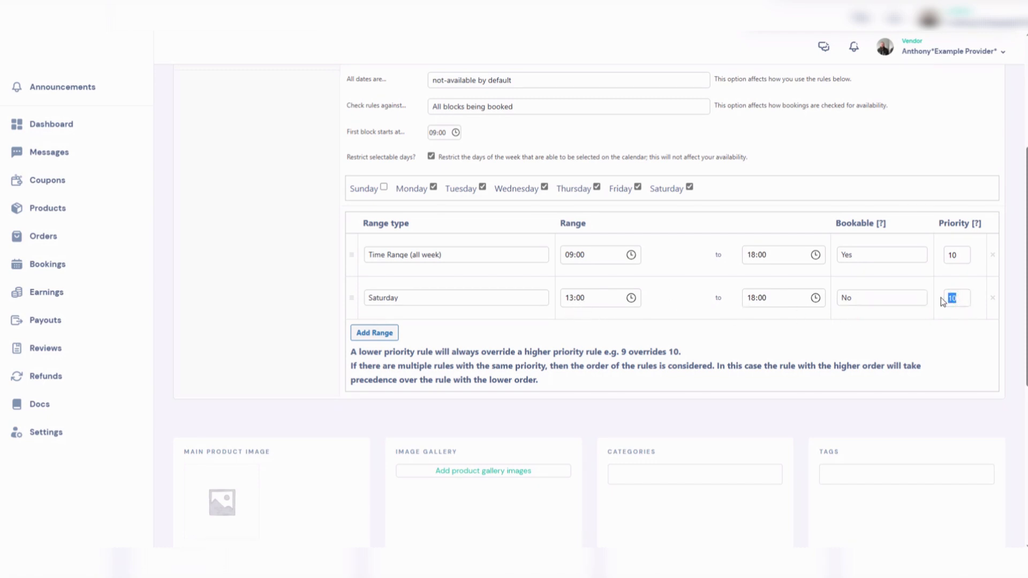
type("9")
left_click(879, 326)
- Set the main product image to the dietician photo from the media library
scroll(581, 306, "down", 5)
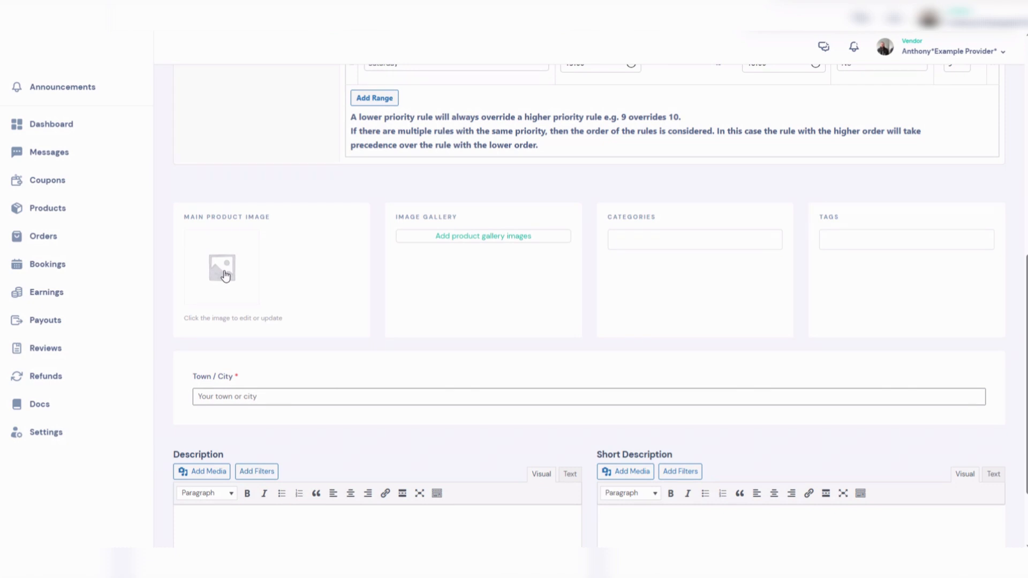
left_click(226, 275)
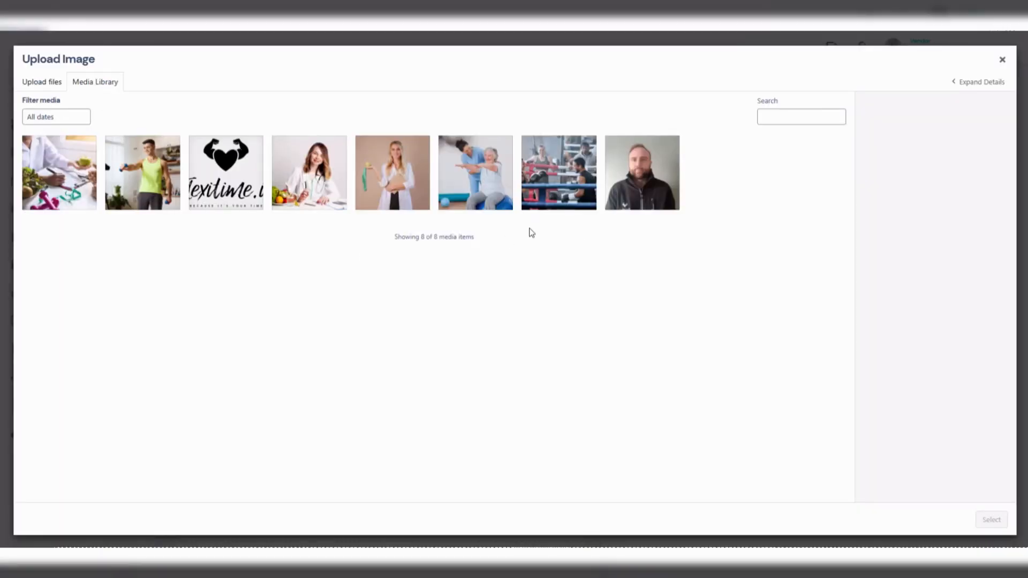
left_click(310, 189)
left_click(998, 529)
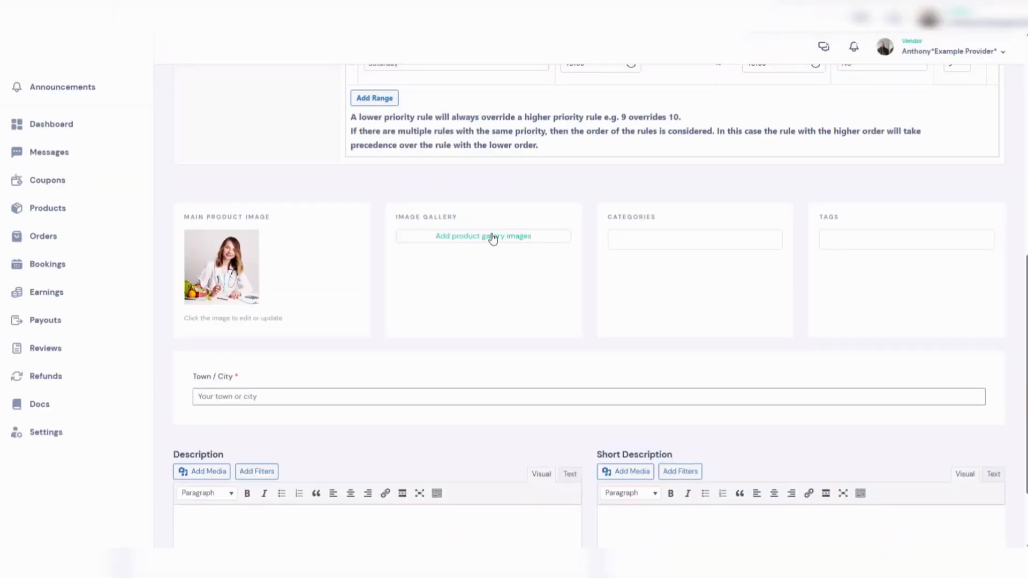
- Assign the Health category and set the town to Abbeyfeale
left_click(661, 240)
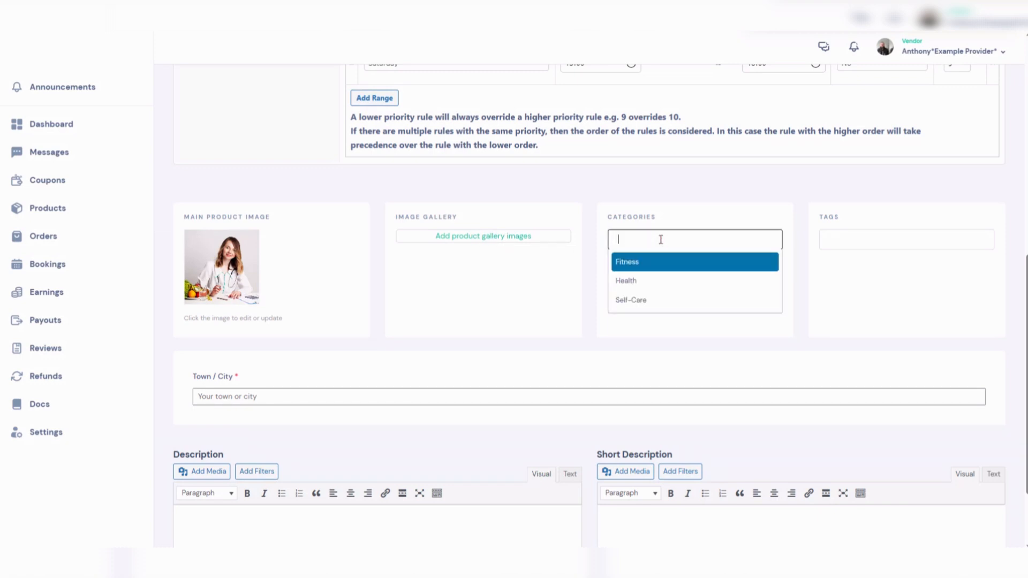
left_click(636, 285)
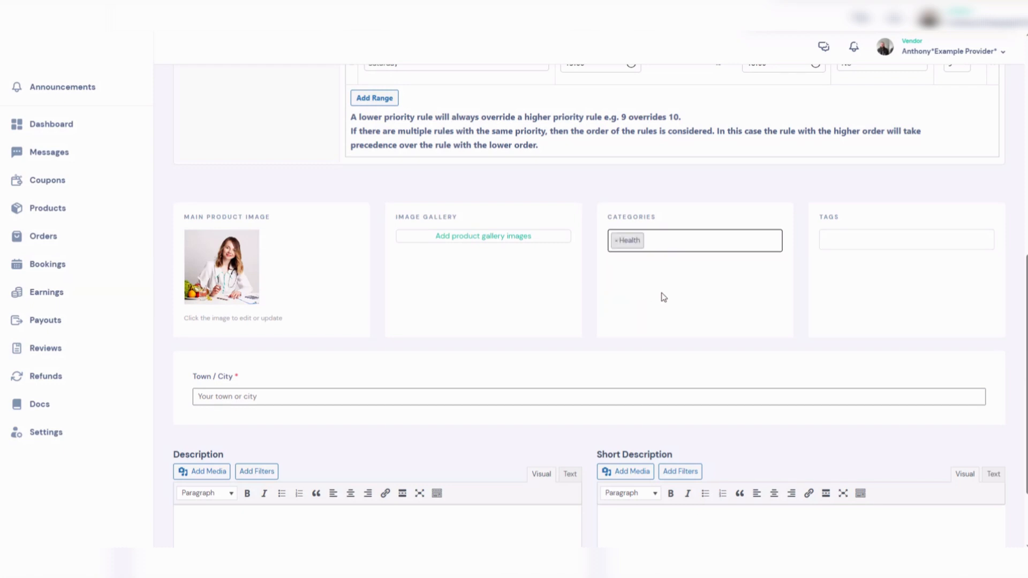
scroll(228, 322, "down", 2)
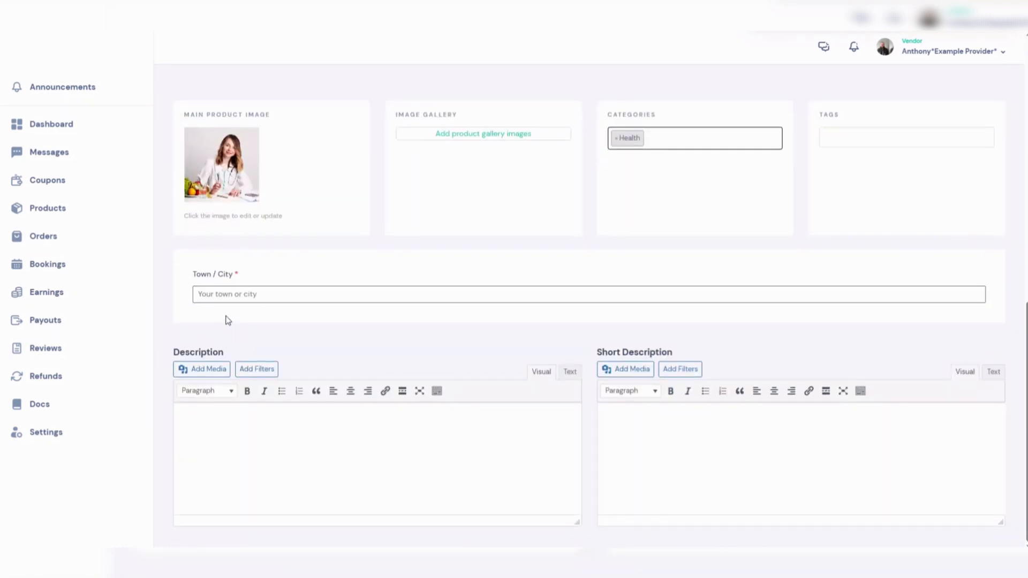
left_click(229, 294)
left_click(229, 334)
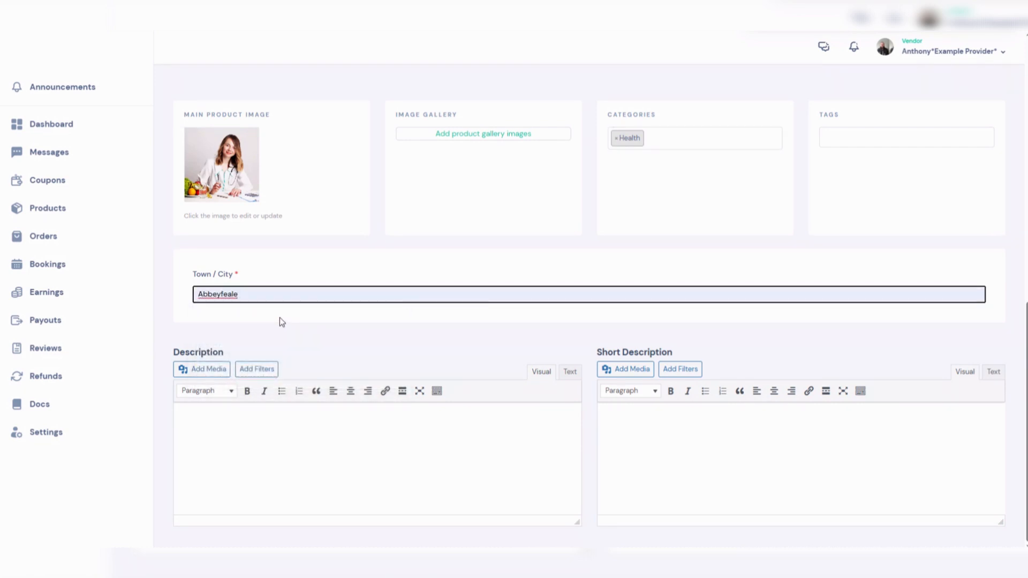
left_click(280, 317)
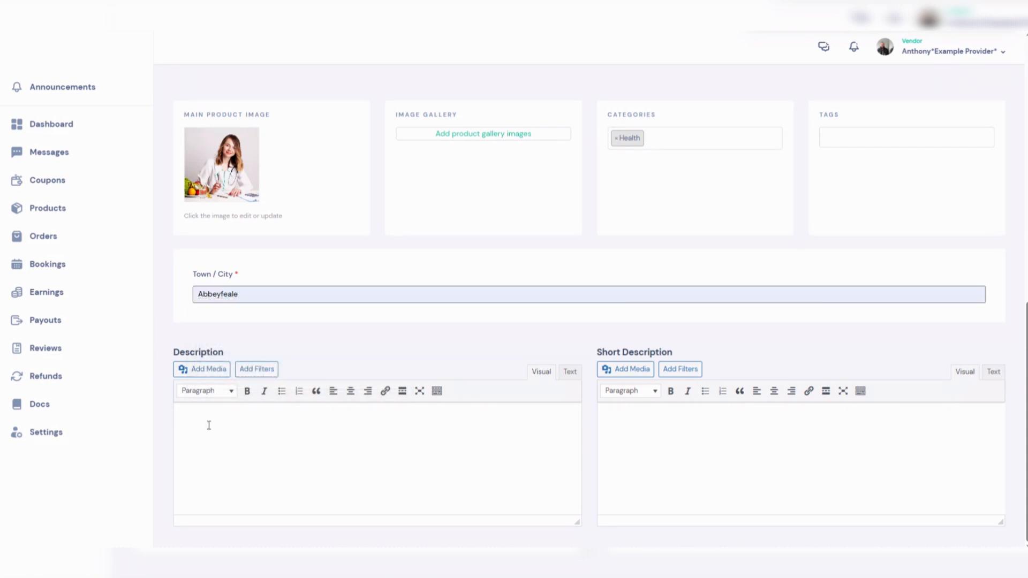
- Paste the nutrition text into both the short description and the description
right_click(625, 425)
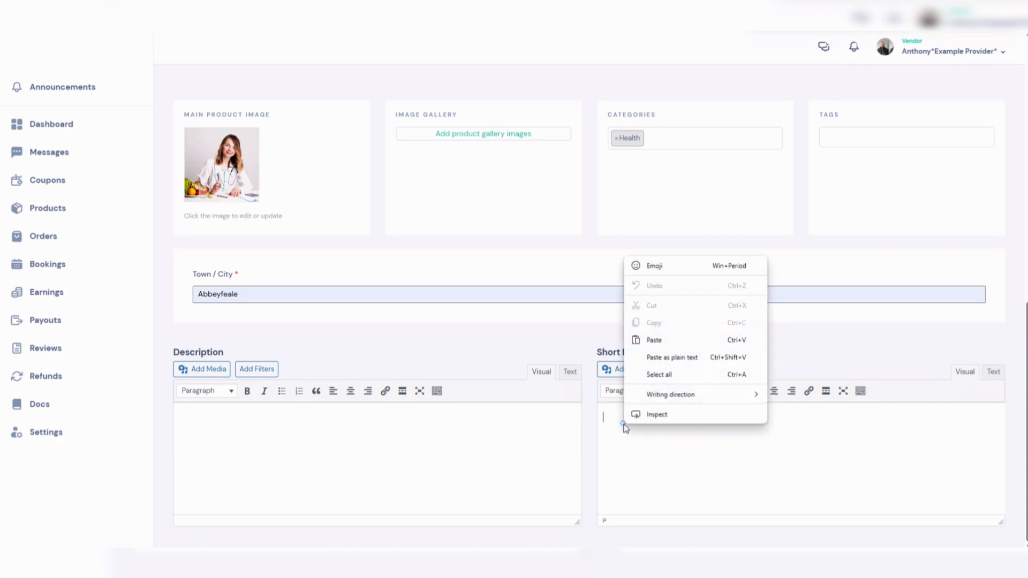
left_click(634, 338)
right_click(197, 423)
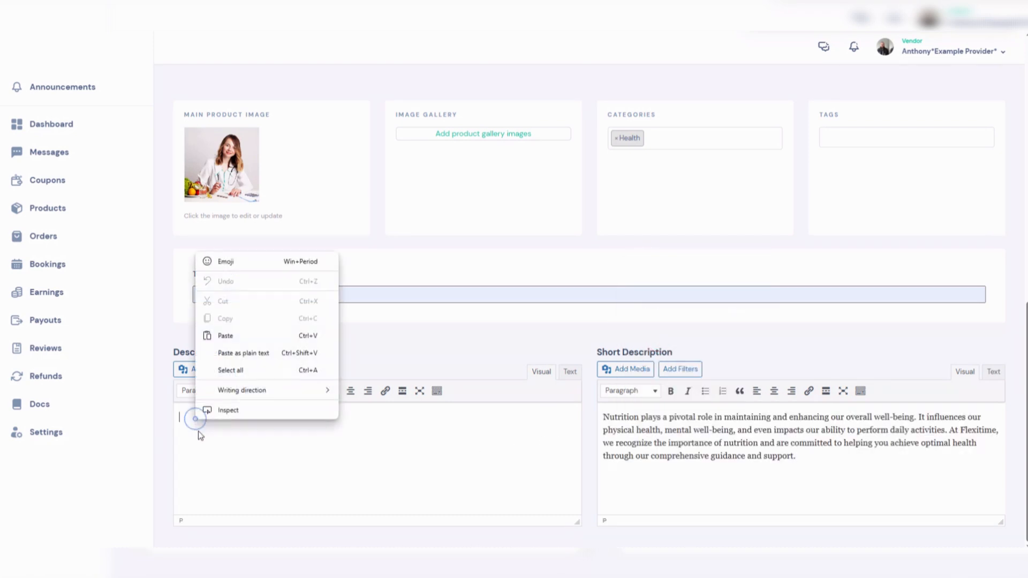
left_click(221, 336)
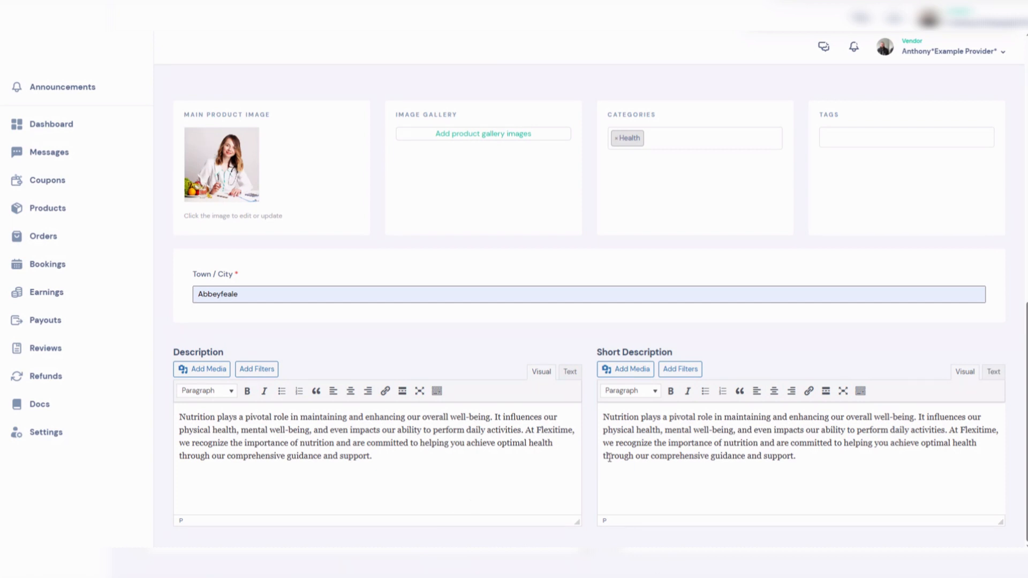
- Set the base cost and the display cost to 60
scroll(639, 454, "up", 15)
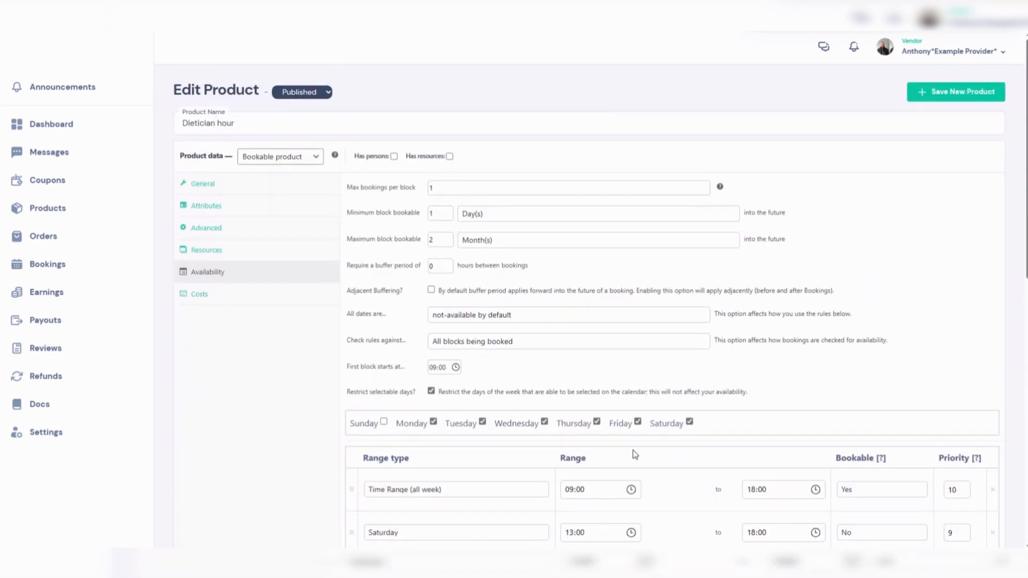
left_click(215, 297)
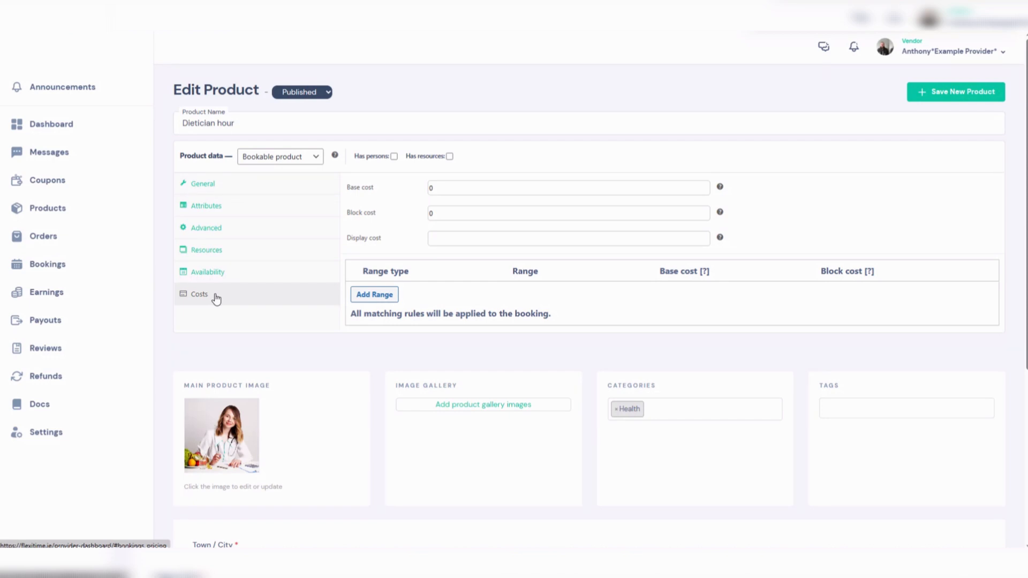
left_click_drag(444, 187, 430, 188)
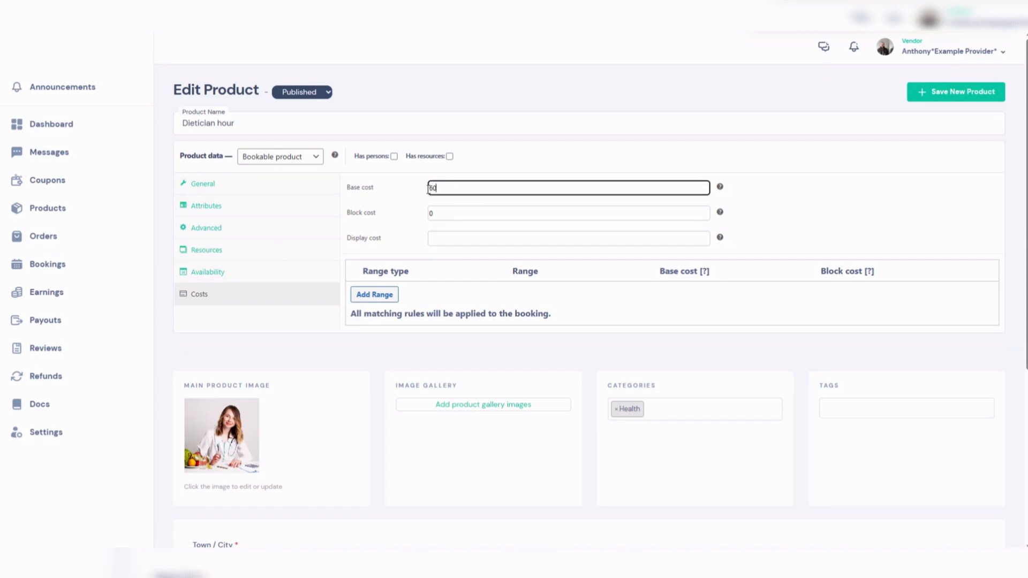
left_click(446, 240)
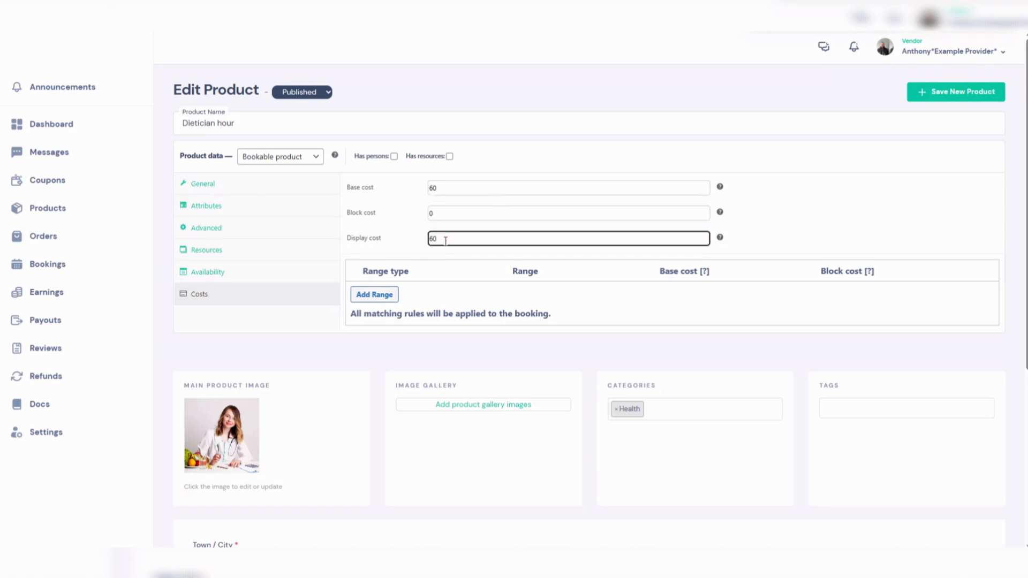
left_click(825, 202)
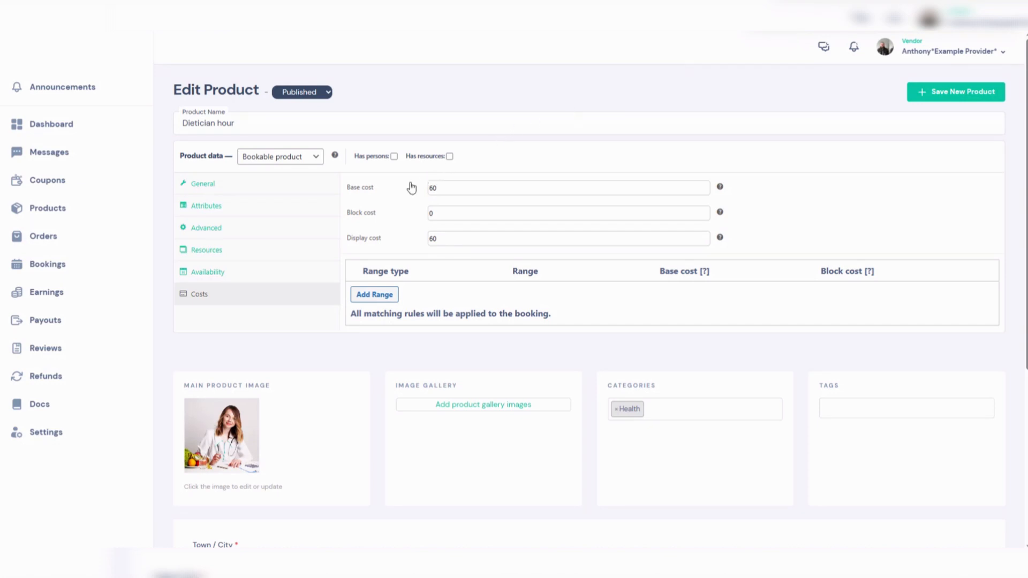
left_click(450, 157)
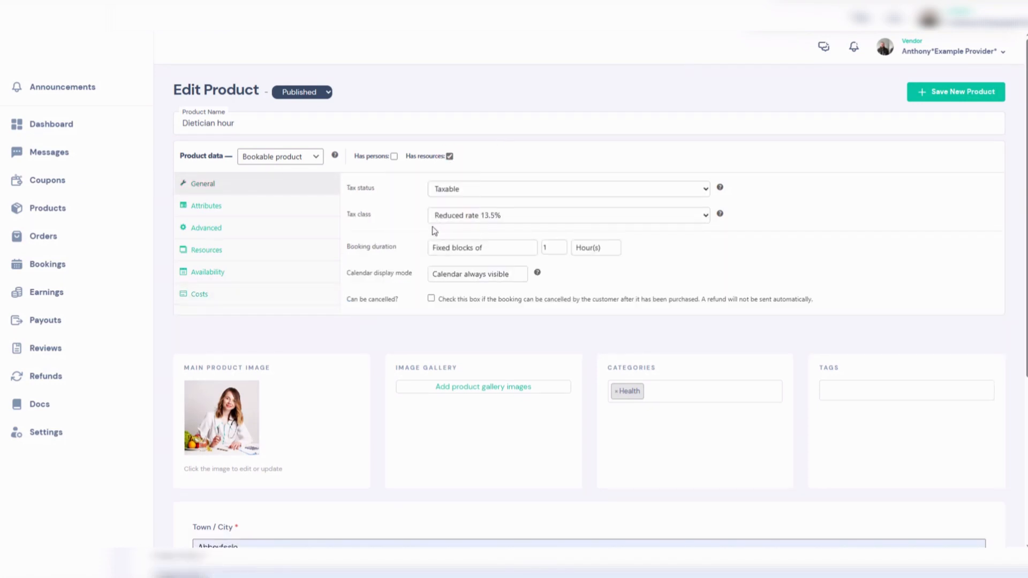
left_click(221, 249)
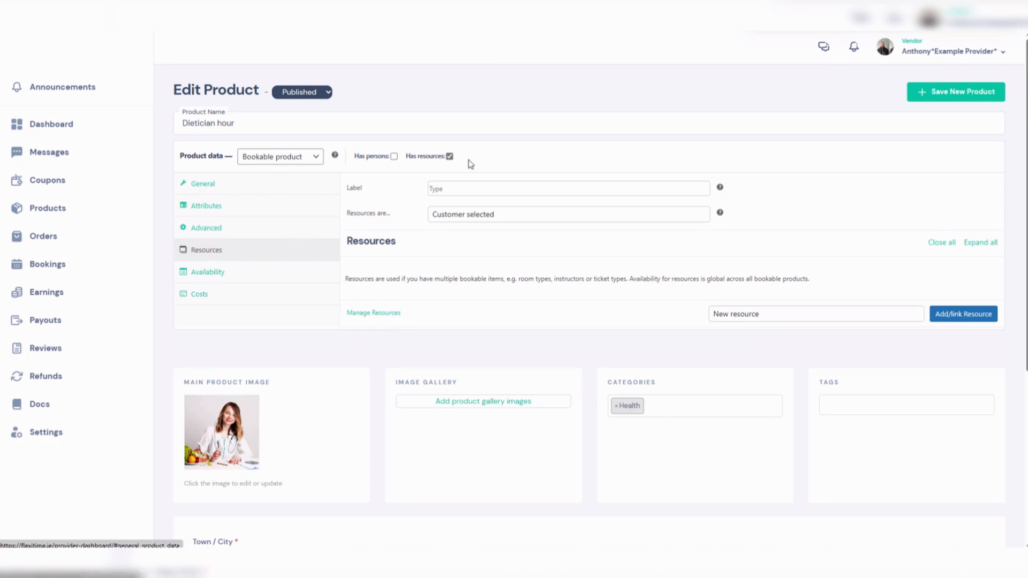
left_click(450, 157)
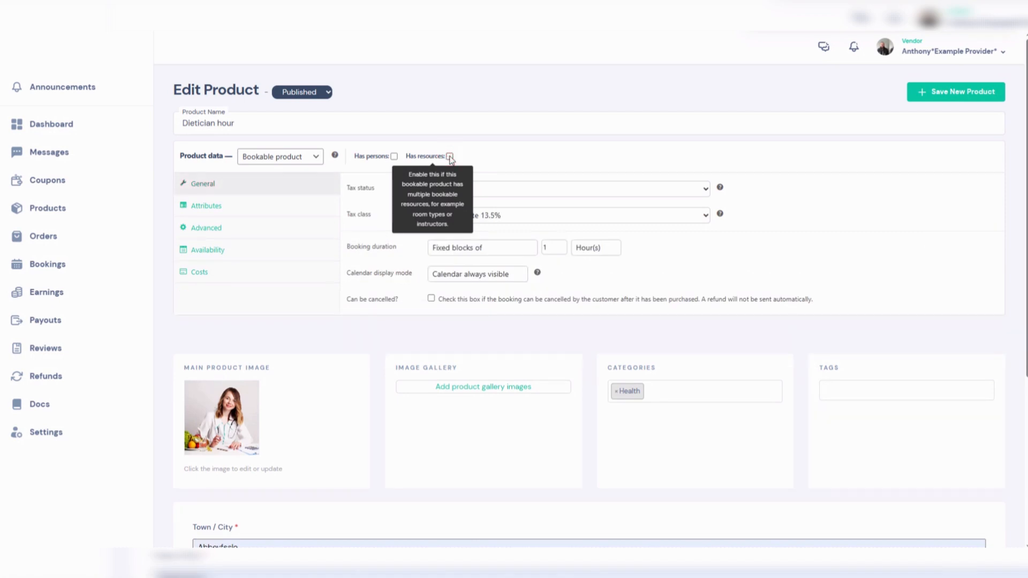
left_click(394, 157)
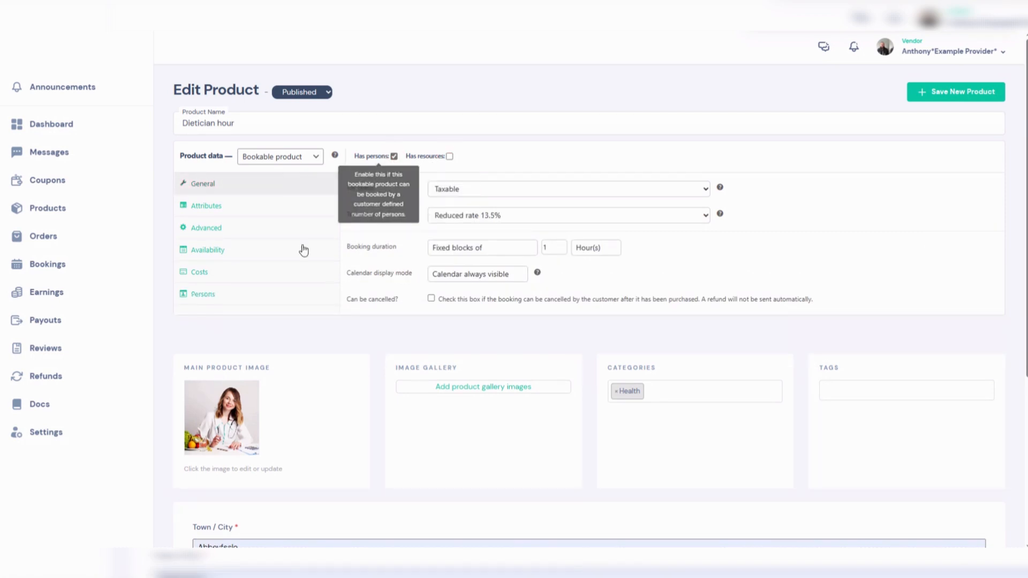
left_click(262, 298)
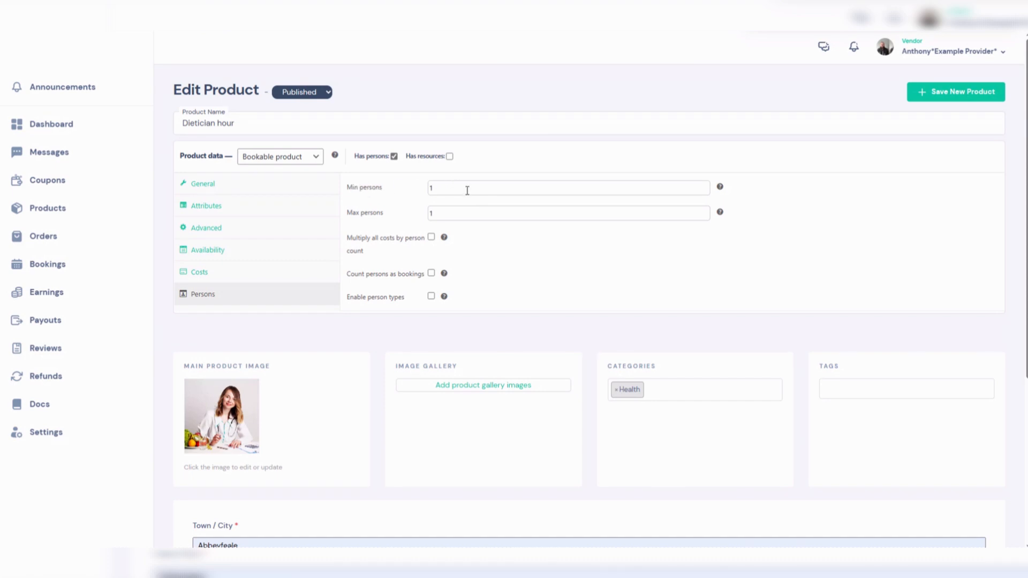
left_click(431, 298)
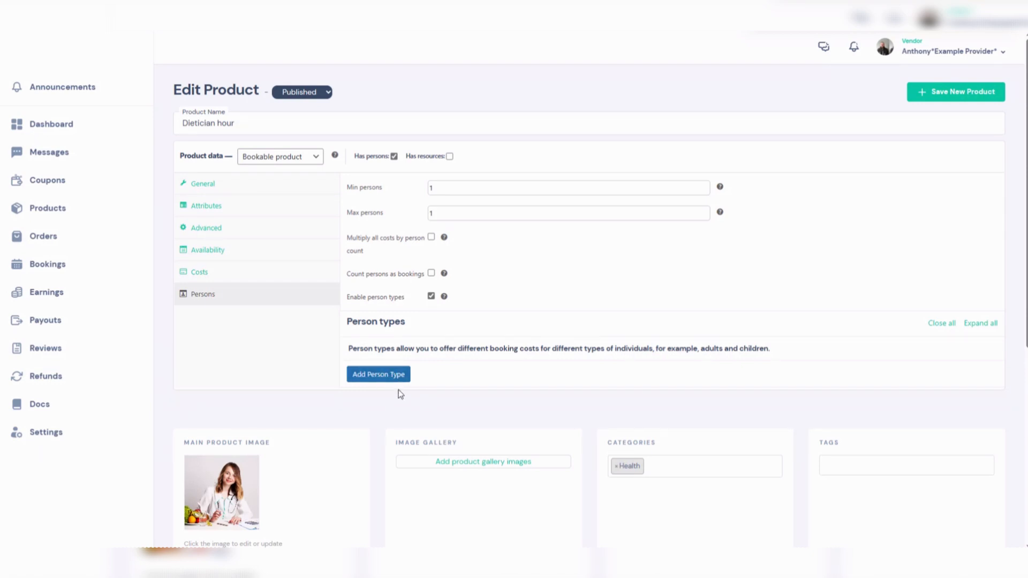
left_click(394, 157)
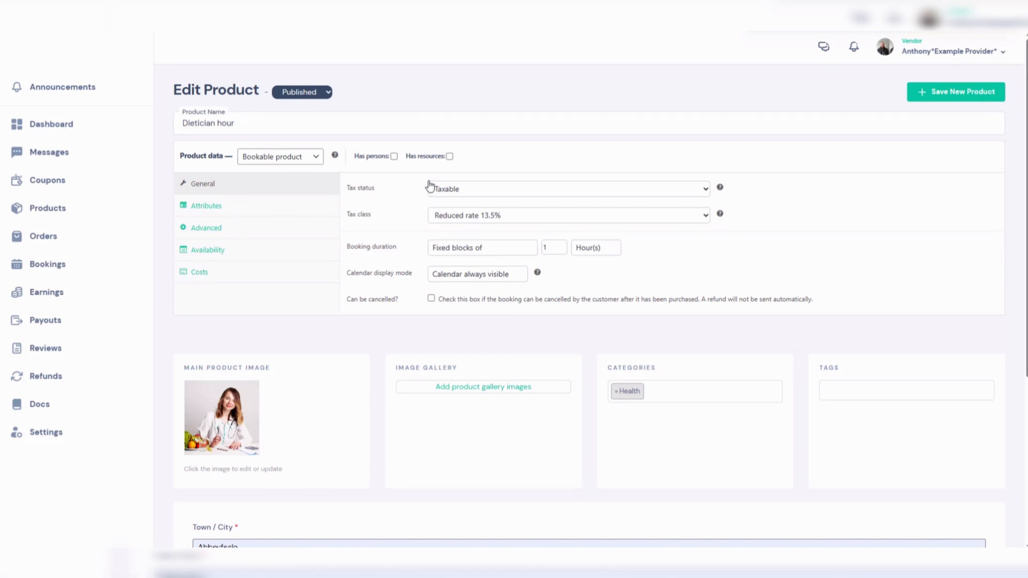
- Save the new product and open its public product page
scroll(753, 277, "down", 5)
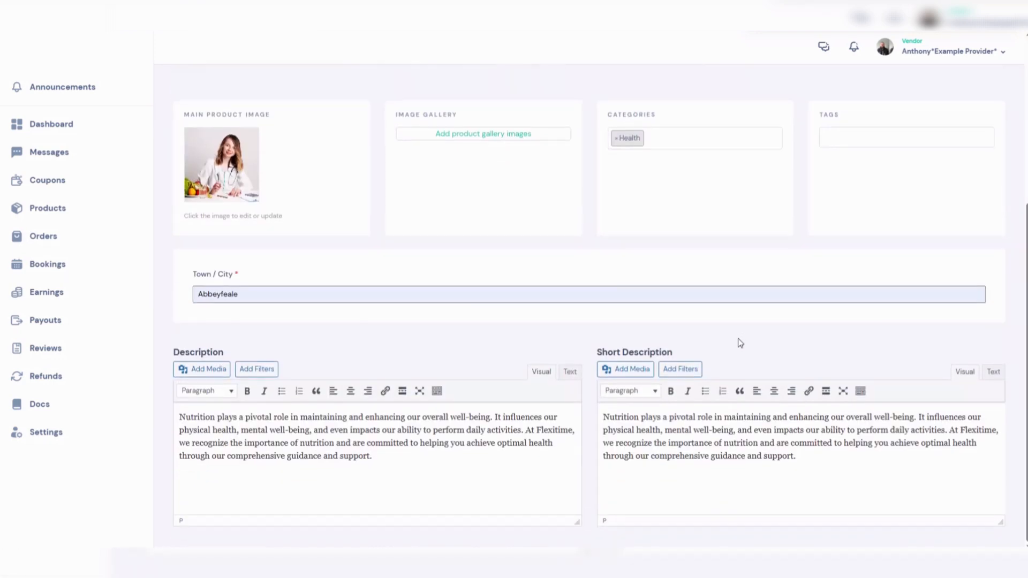
scroll(739, 353, "up", 5)
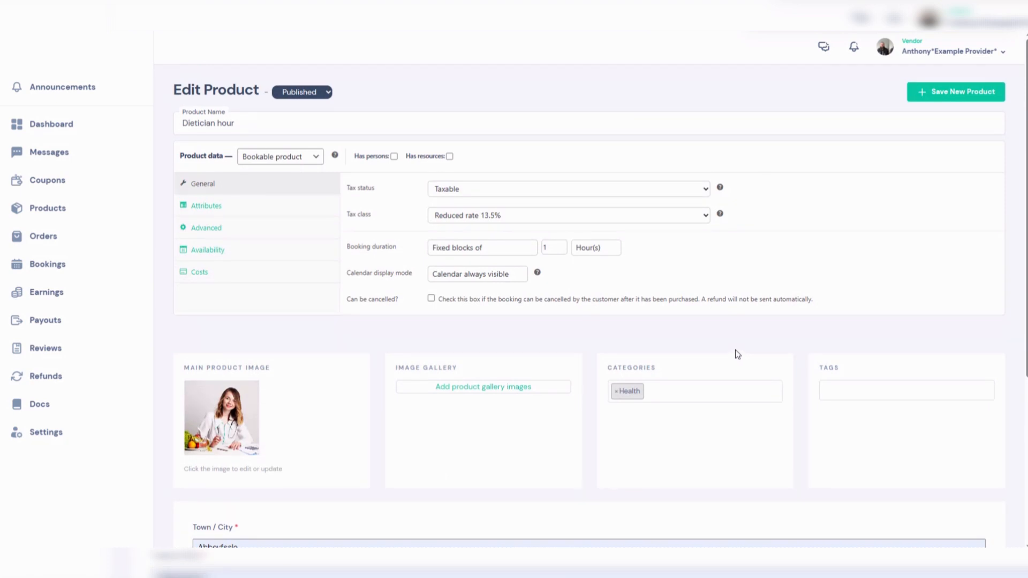
left_click(959, 95)
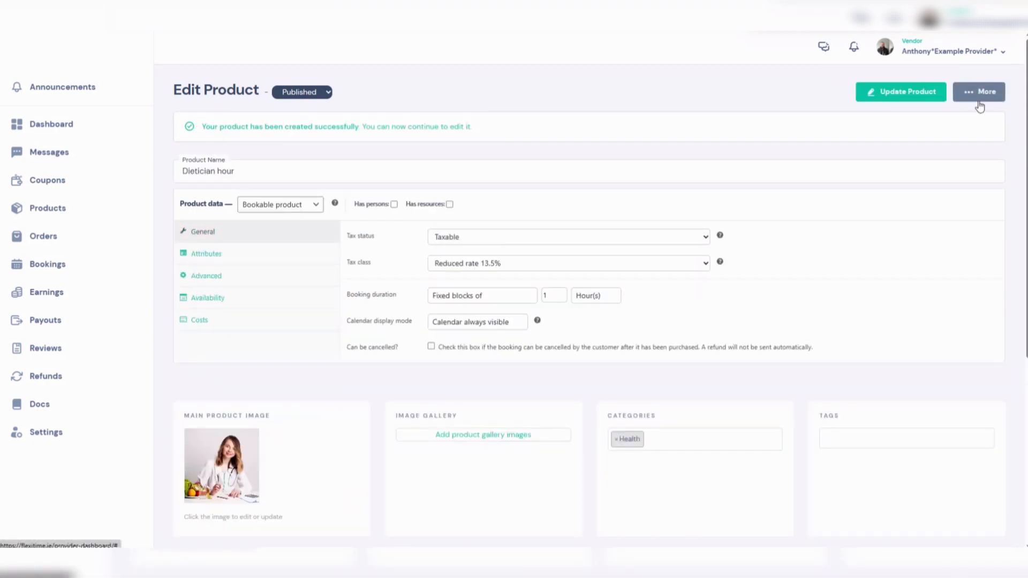
left_click(978, 101)
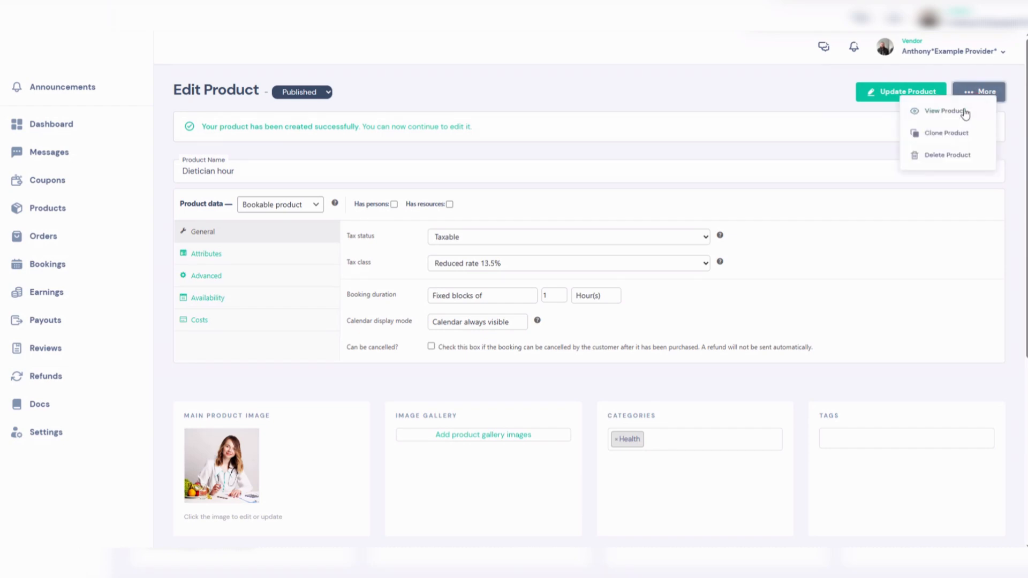
left_click(957, 112)
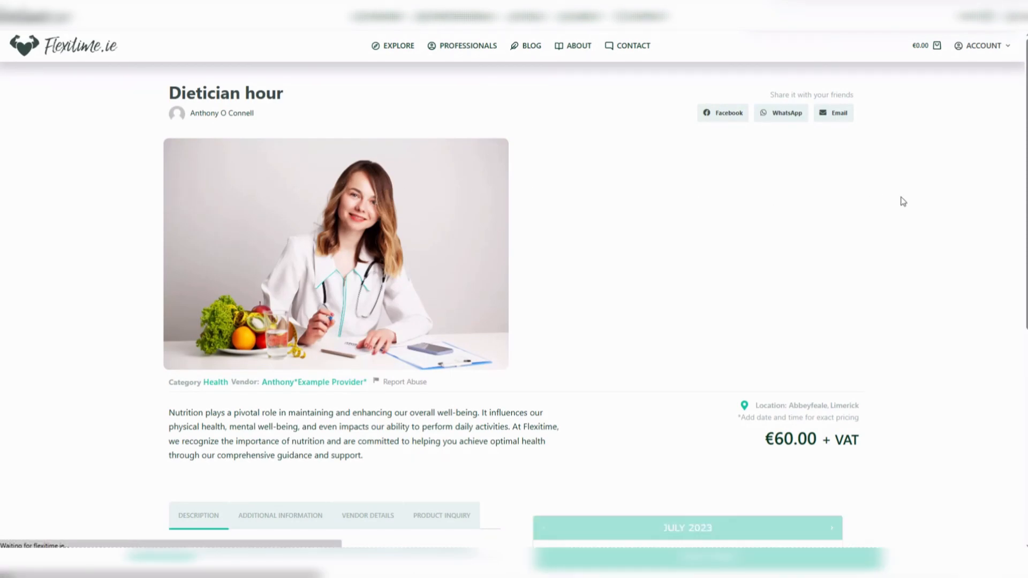
- Review the published product page, opening the Additional Information, Vendor Details and Product Inquiry tabs
scroll(903, 201, "down", 3)
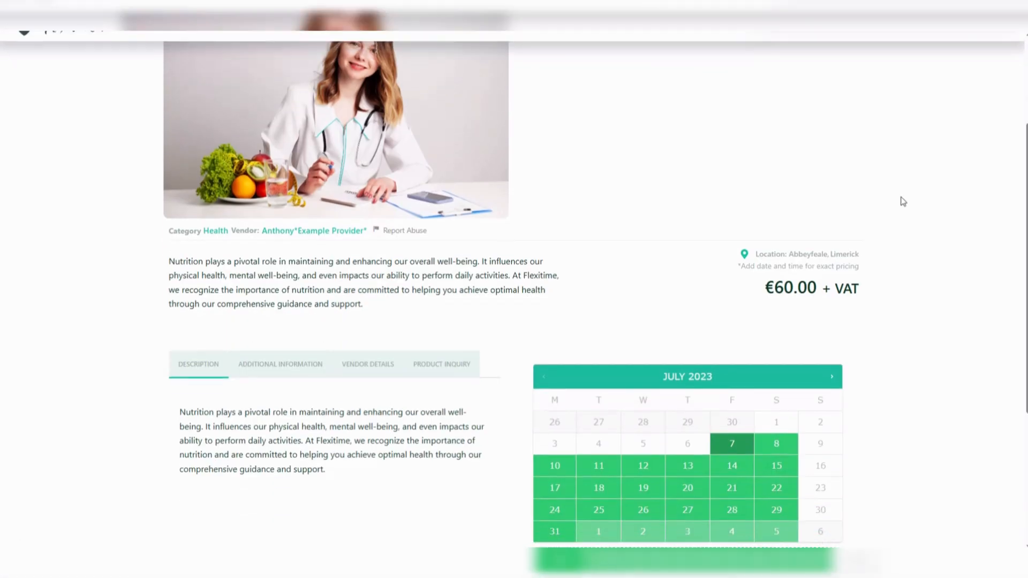
scroll(889, 207, "up", 3)
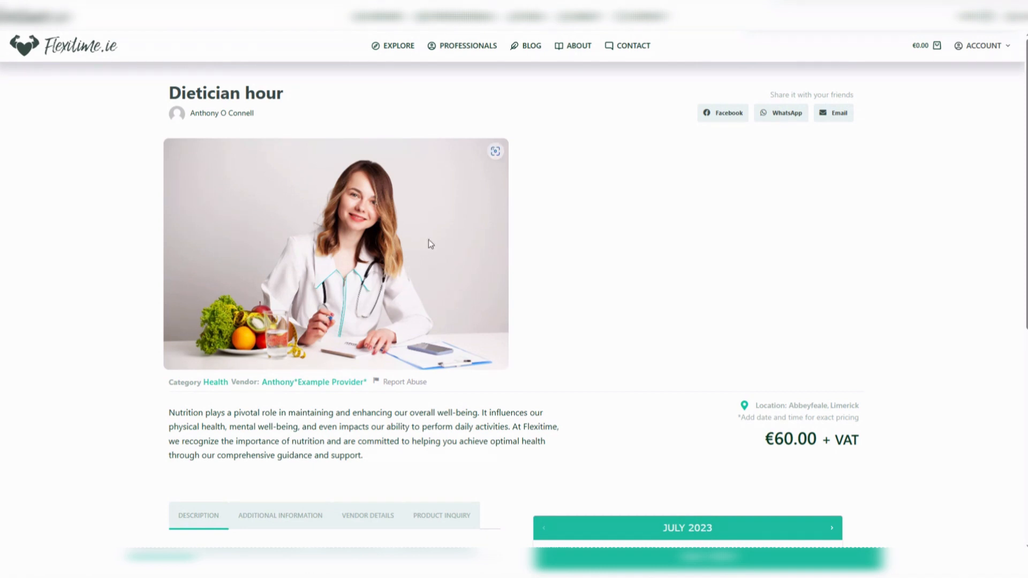
scroll(319, 324, "down", 4)
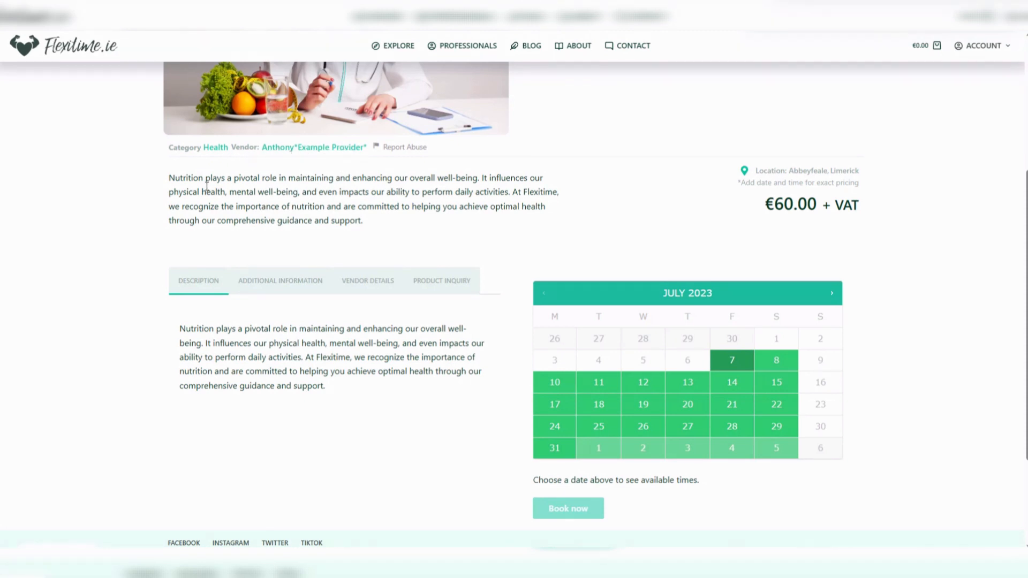
left_click(263, 282)
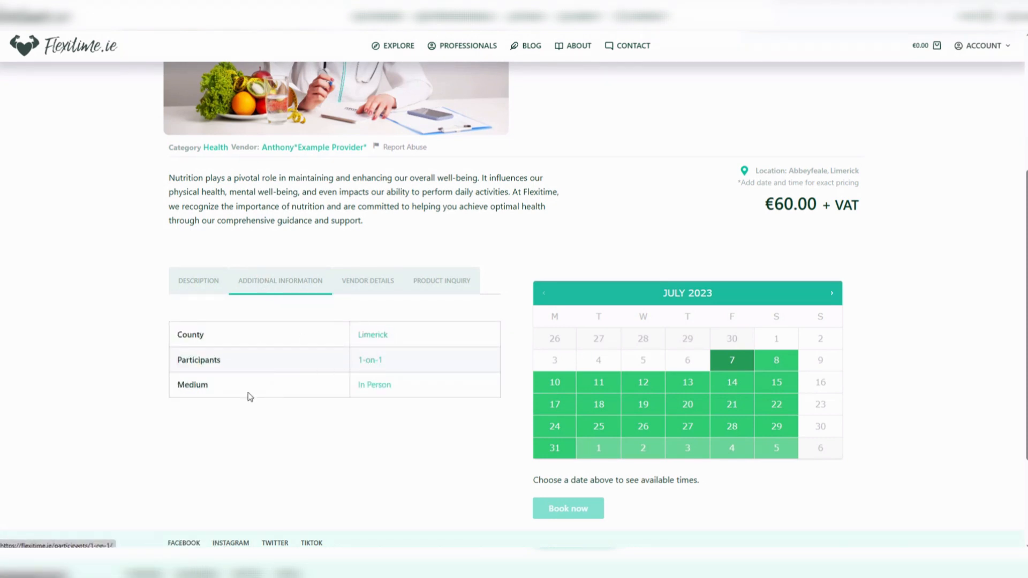
left_click(380, 281)
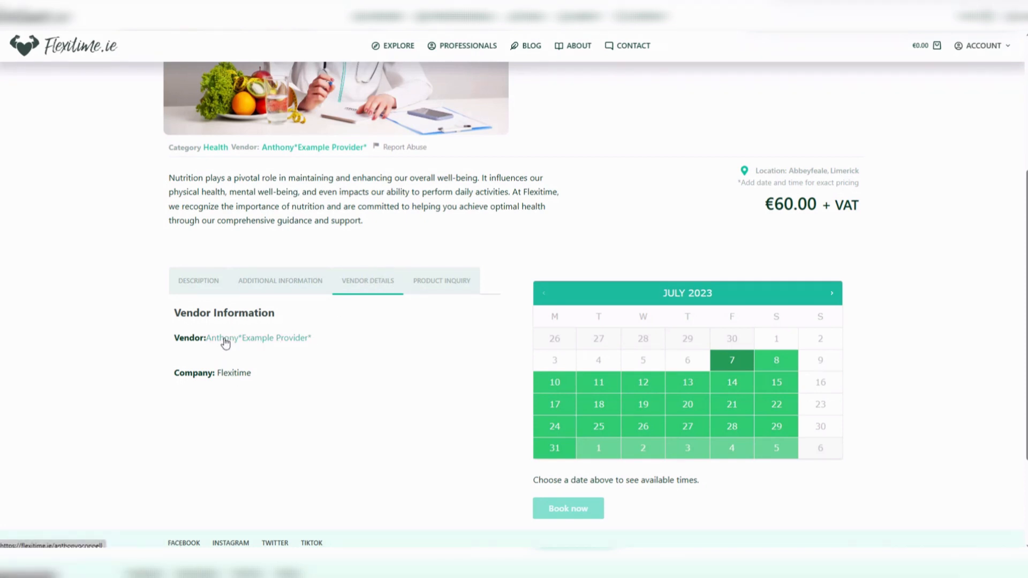
left_click(446, 282)
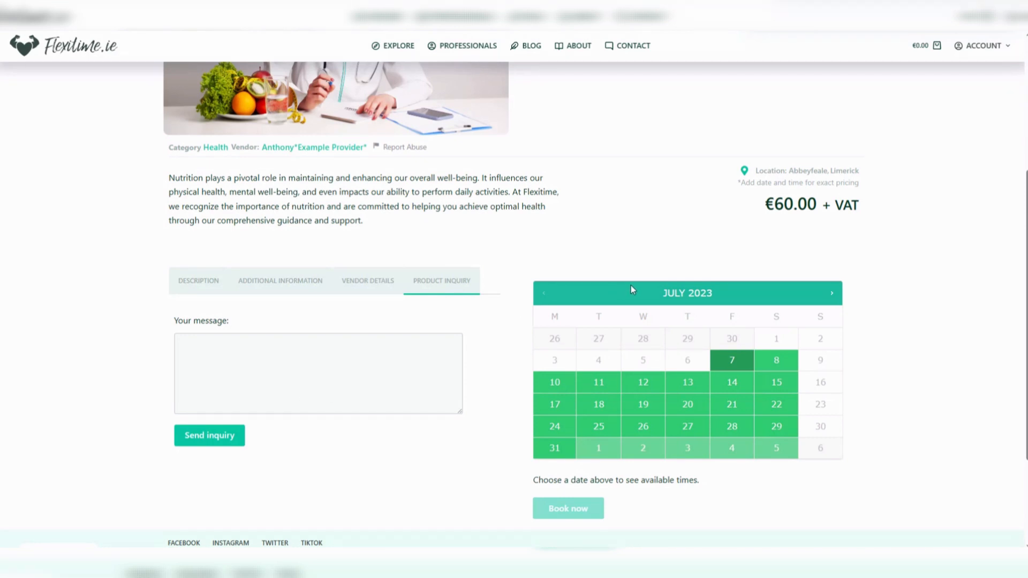
- Check the booking calendar by selecting July 14 and several of its time slots, then July 15
scroll(688, 336, "up", 4)
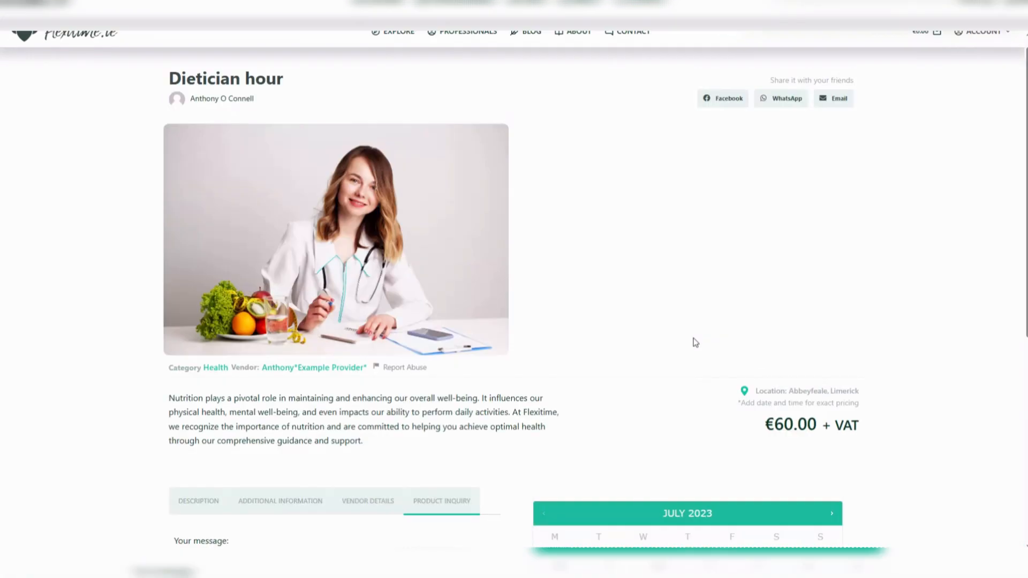
scroll(693, 343, "down", 4)
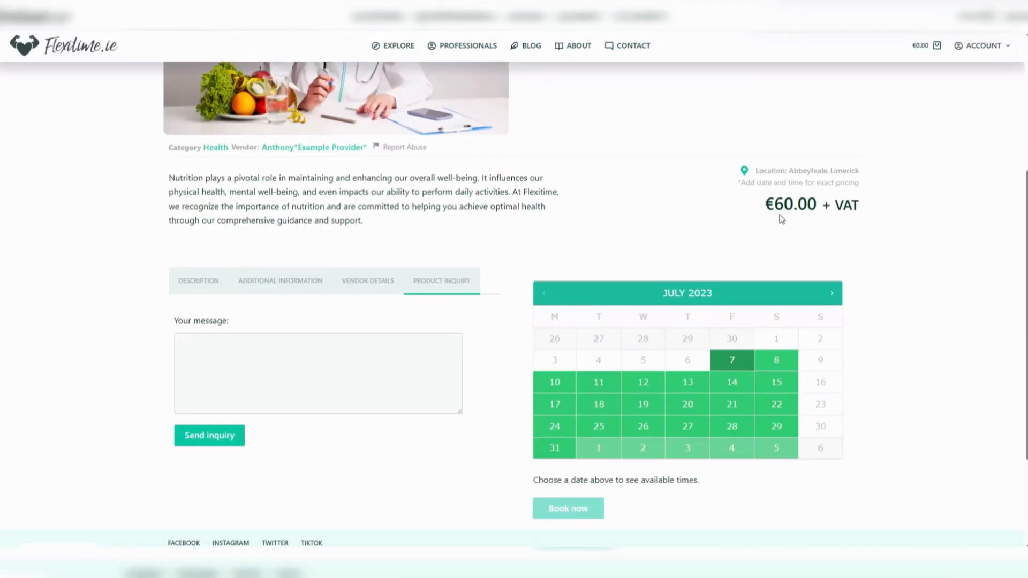
scroll(758, 377, "down", 3)
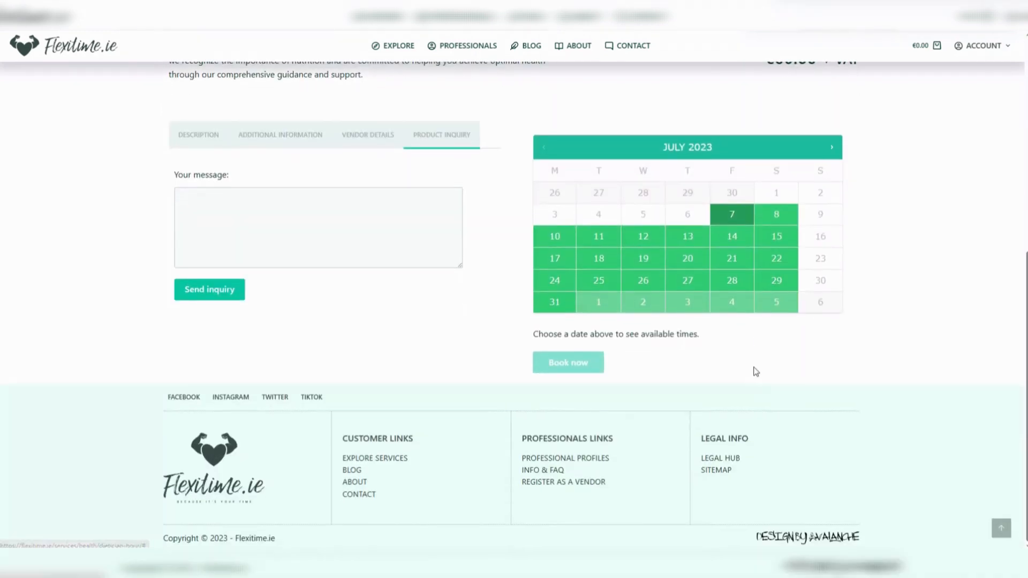
left_click(736, 238)
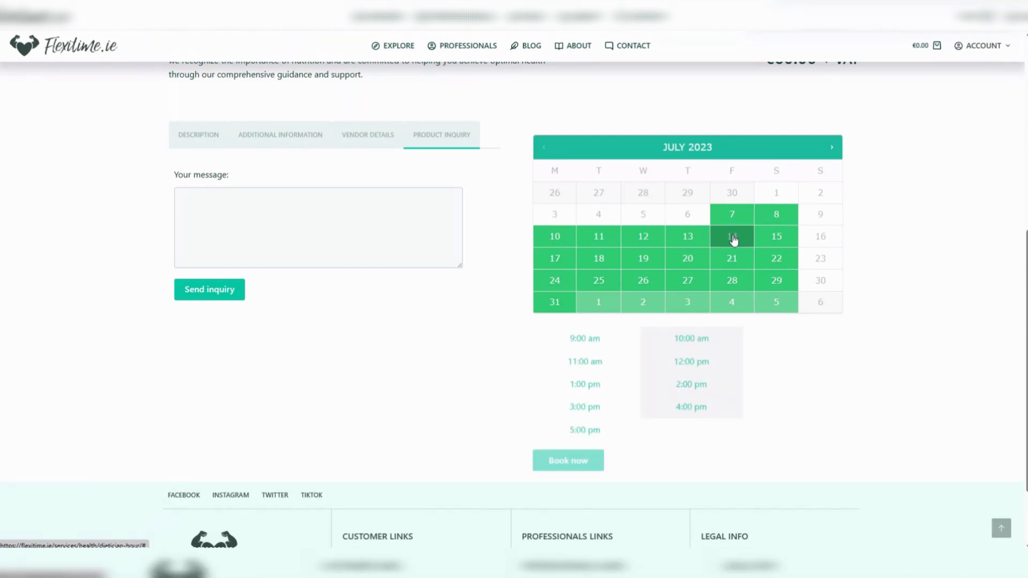
left_click(601, 369)
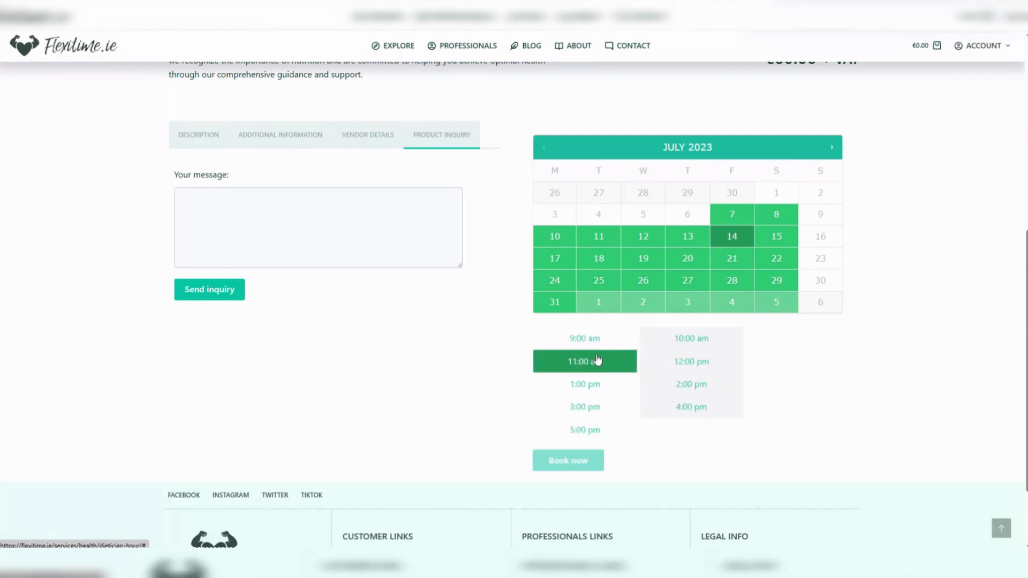
left_click(589, 341)
left_click(587, 407)
left_click(587, 433)
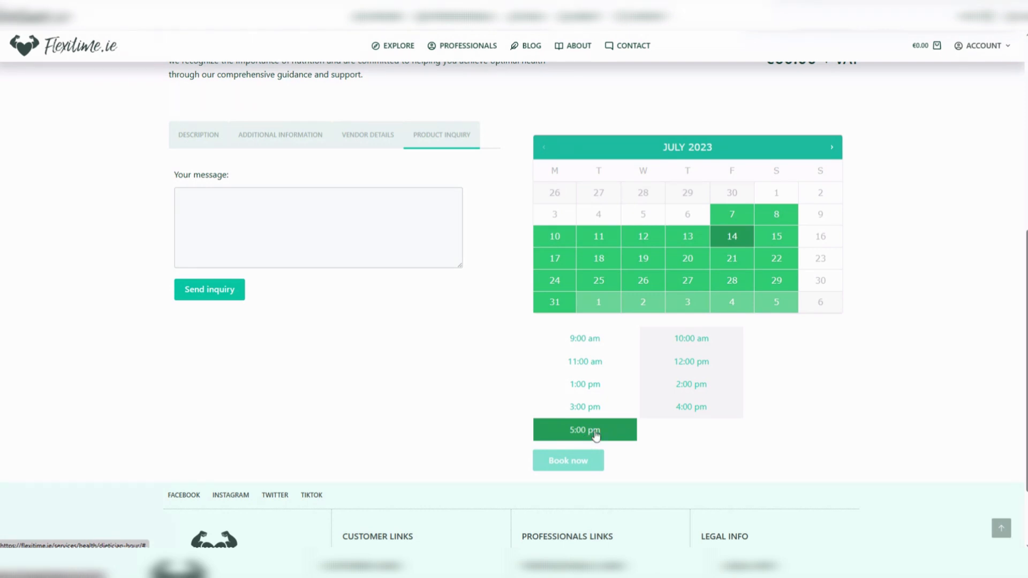
left_click(783, 238)
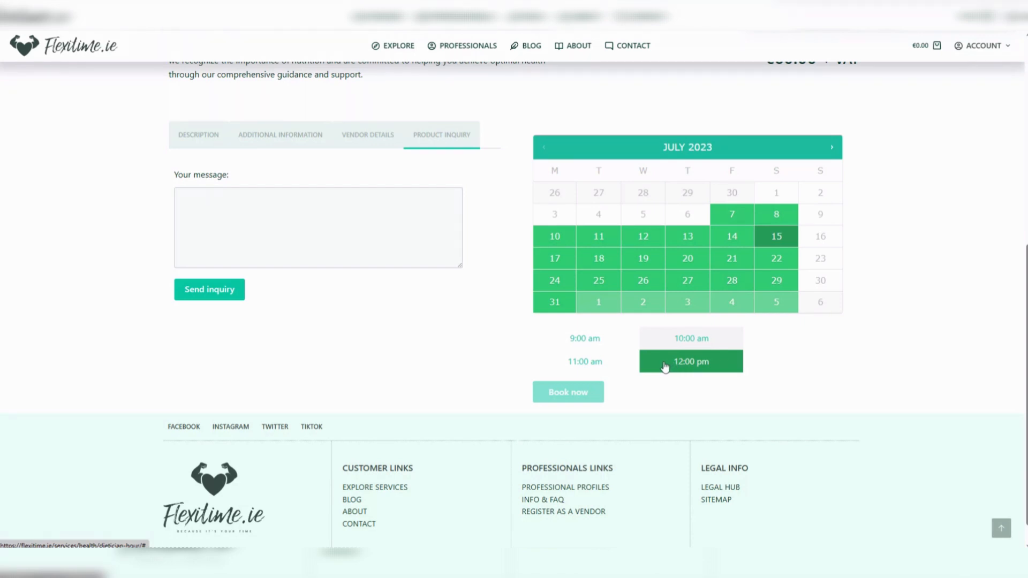
scroll(657, 395, "up", 7)
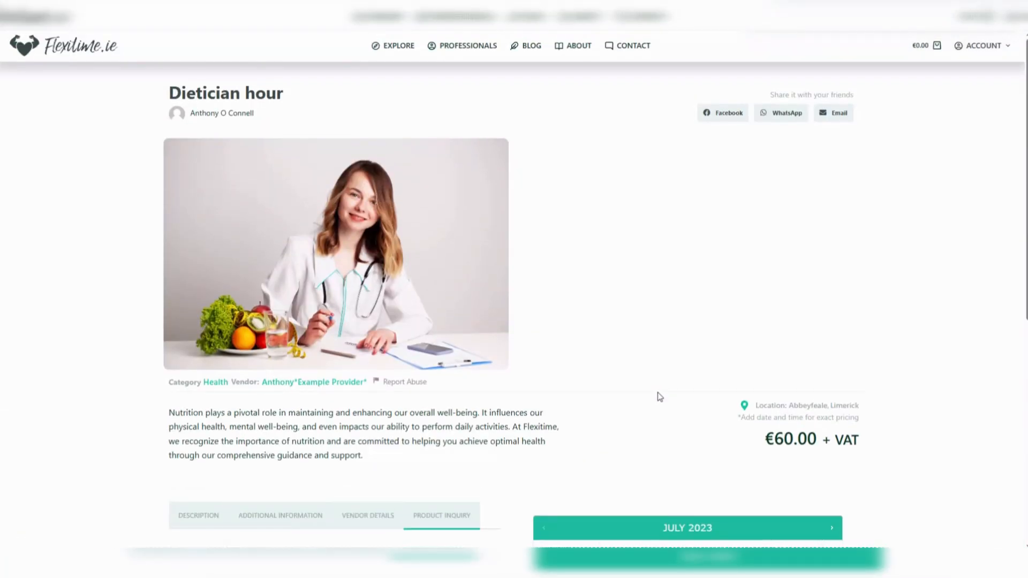
scroll(660, 397, "down", 7)
scroll(660, 397, "up", 7)
scroll(836, 349, "down", 7)
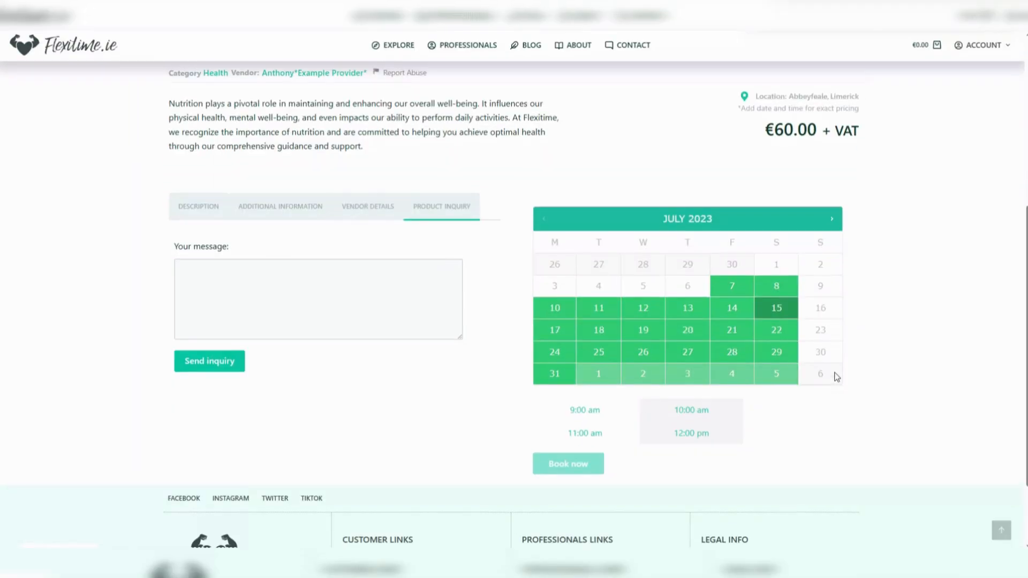
scroll(835, 381, "up", 7)
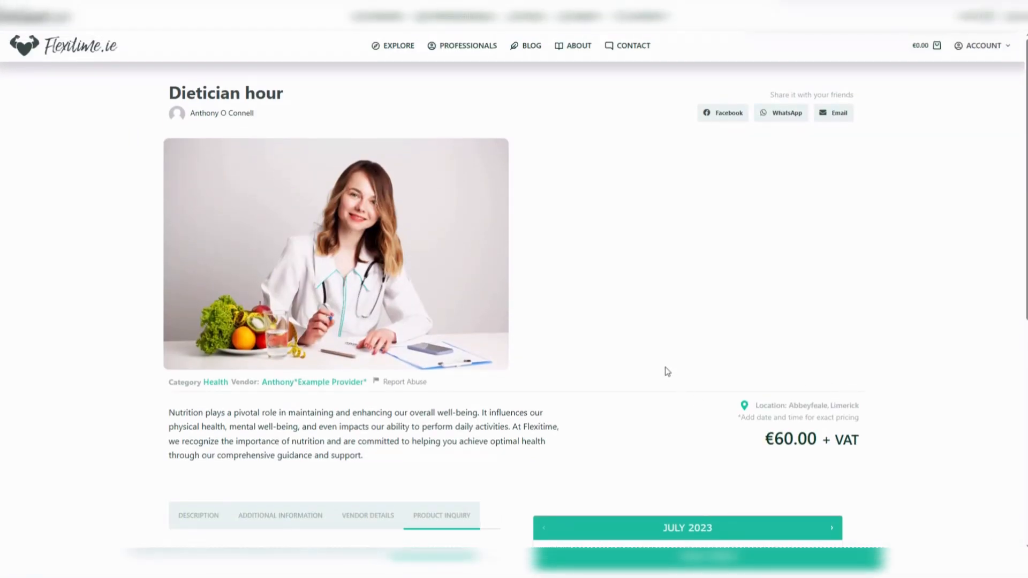